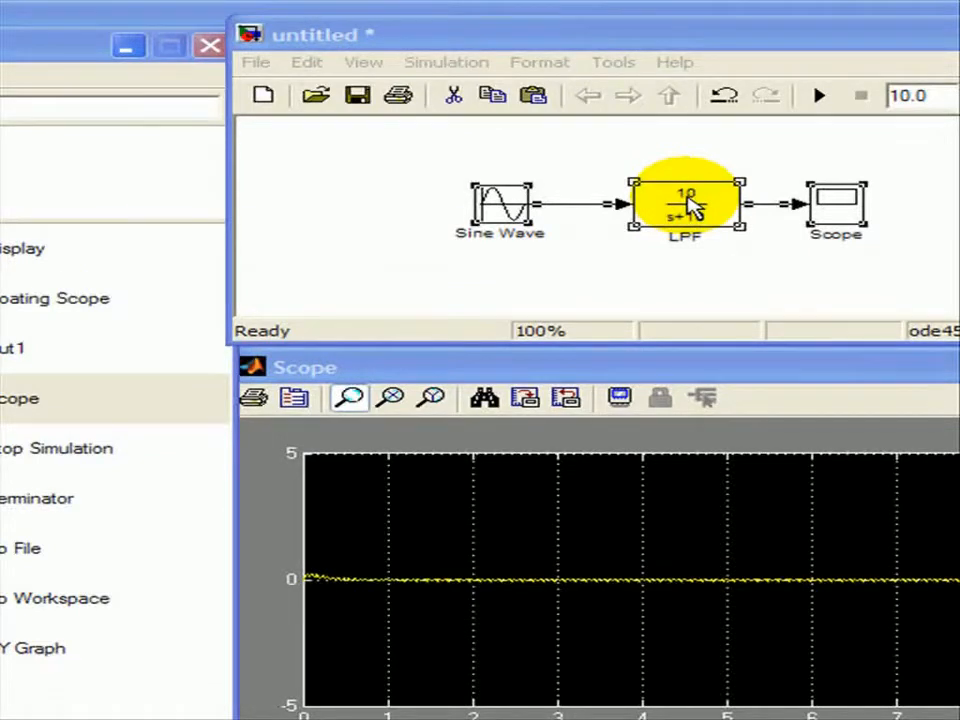
# Set the Sine Wave block's frequency to 1 rad/sec and run the simulation
pyautogui.doubleClick(497, 203)
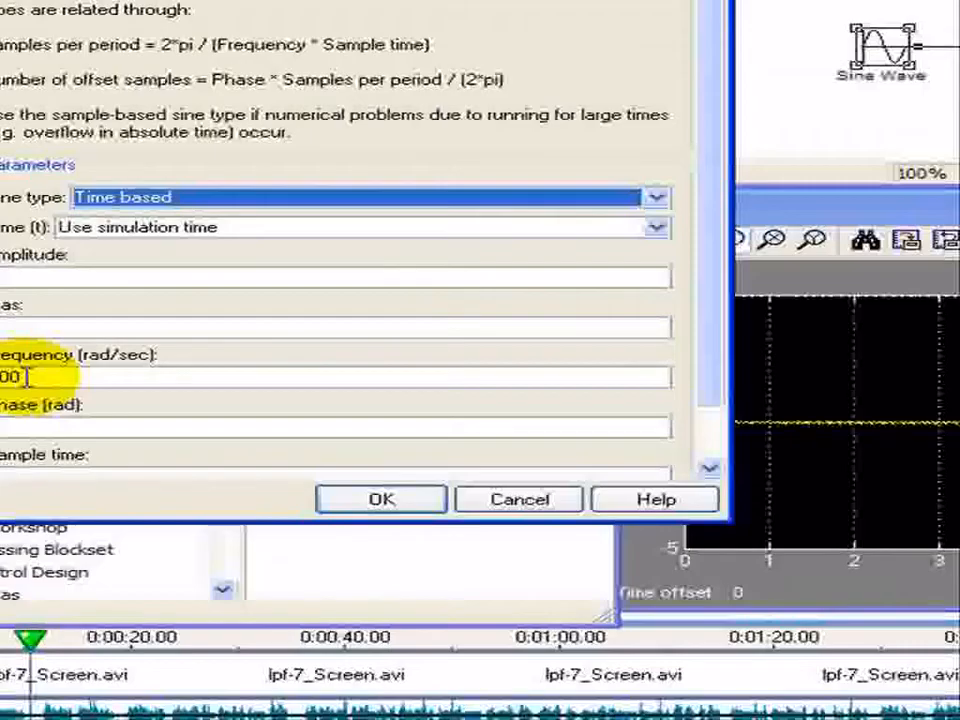
pyautogui.moveTo(216, 361); pyautogui.dragTo(261, 361)
pyautogui.write('1')
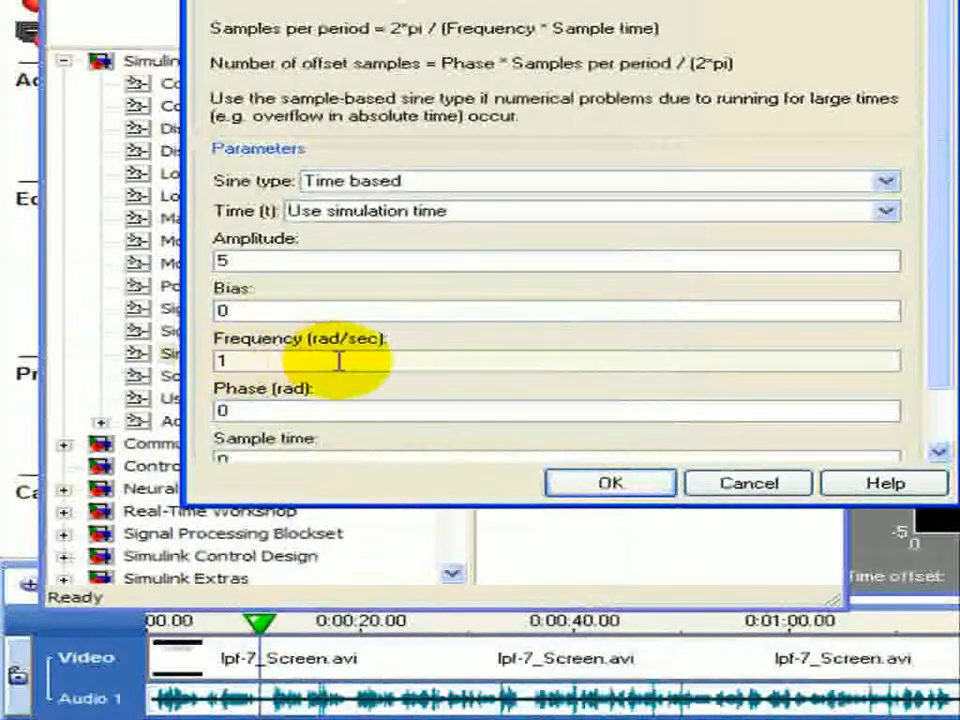
pyautogui.click(589, 489)
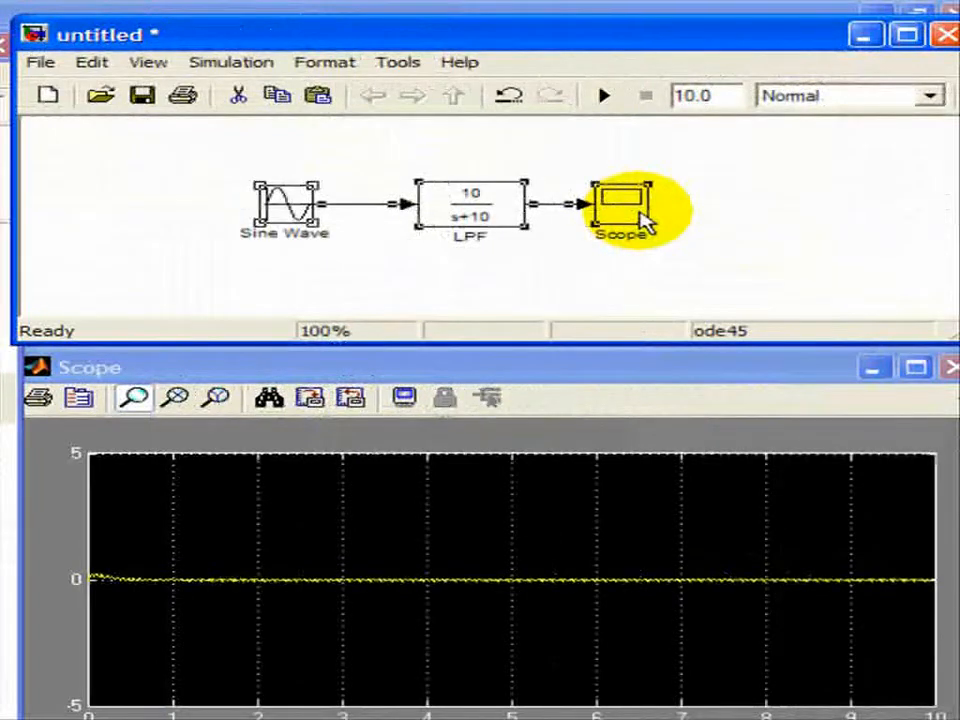
pyautogui.click(604, 97)
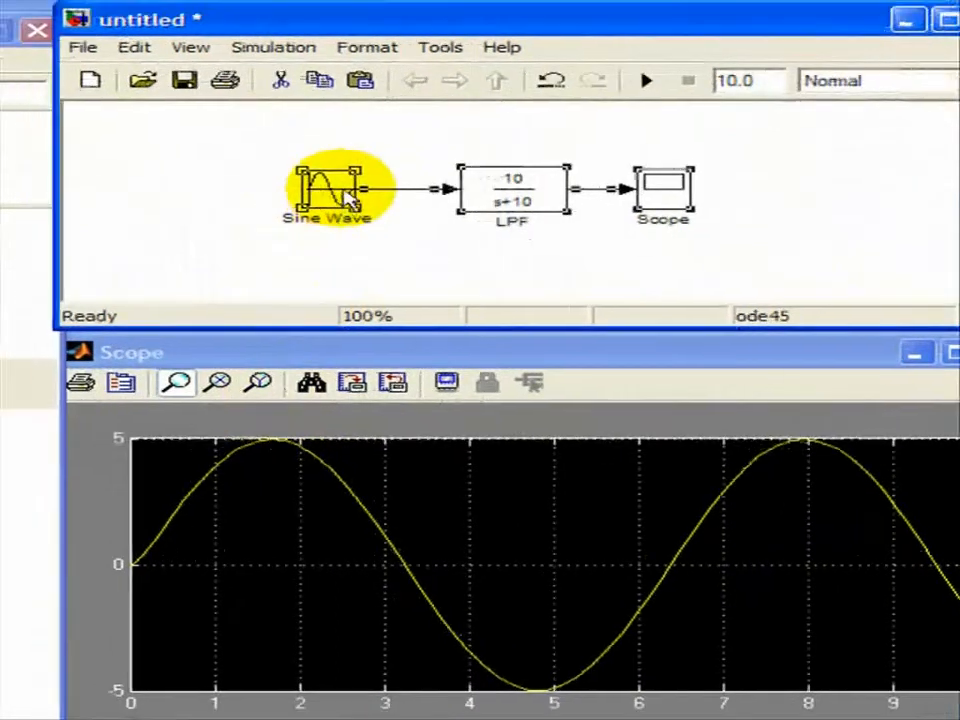
# Set the Sine Wave block's frequency to 10 rad/sec and run the simulation again
pyautogui.doubleClick(322, 176)
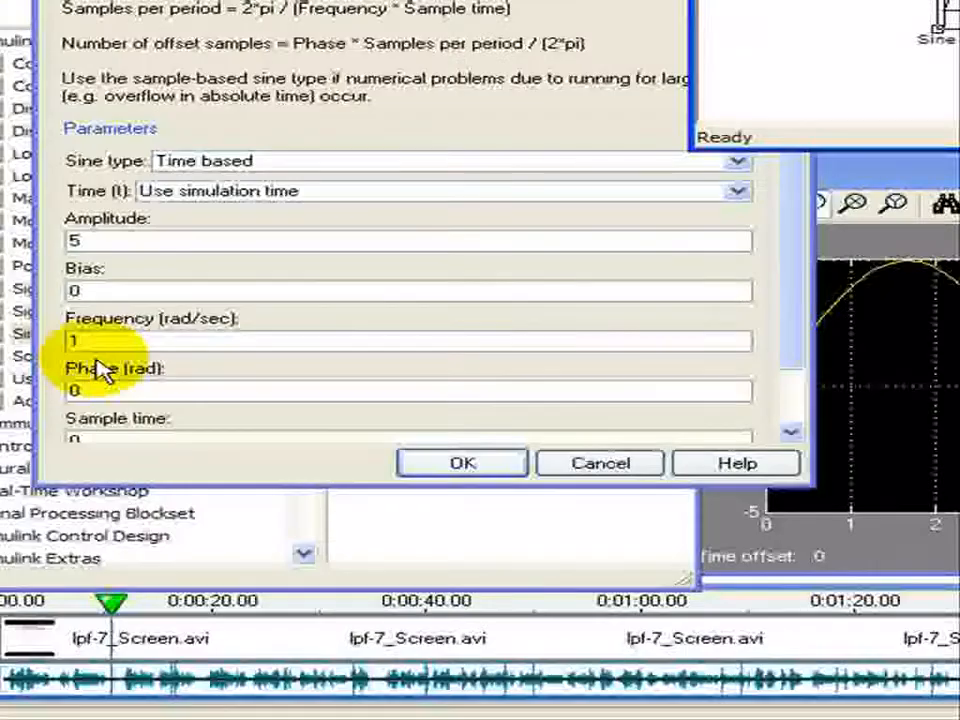
pyautogui.doubleClick(238, 360)
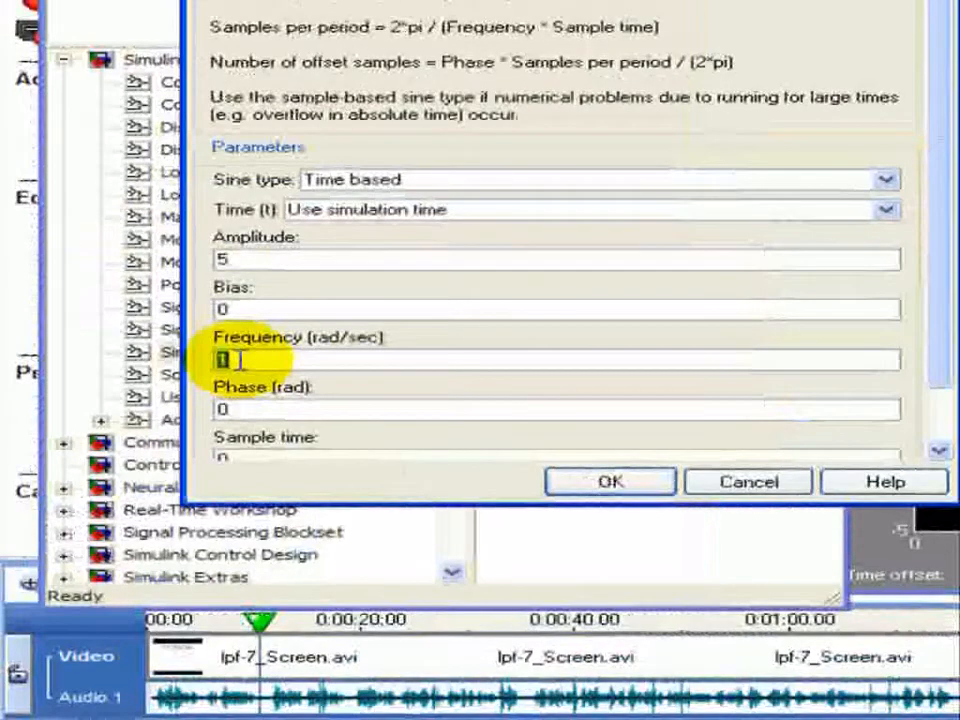
pyautogui.click(240, 360)
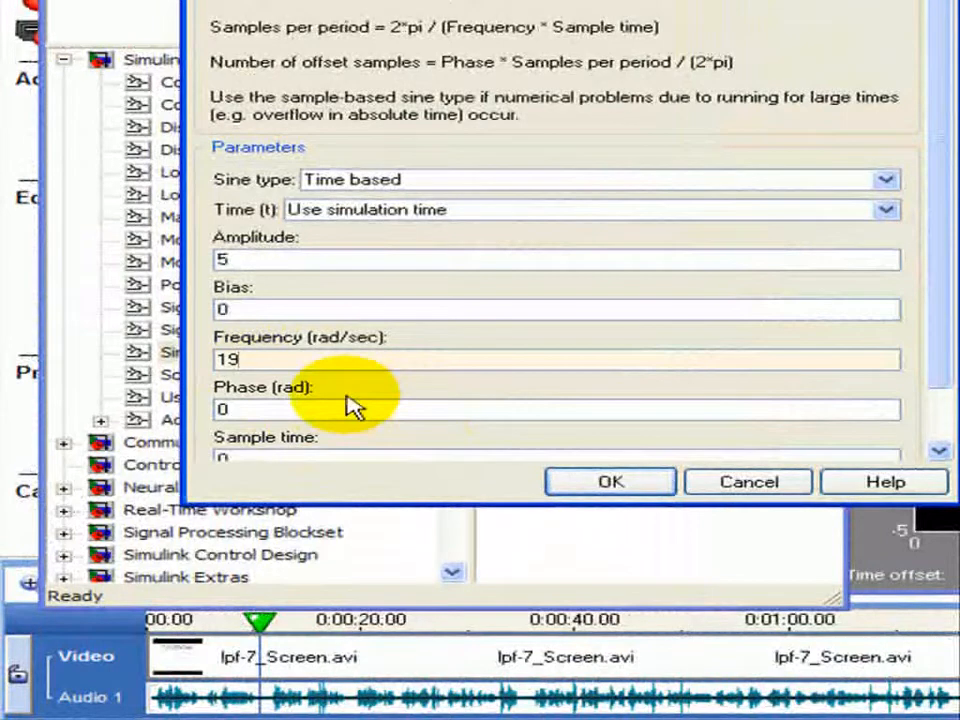
pyautogui.write('0')
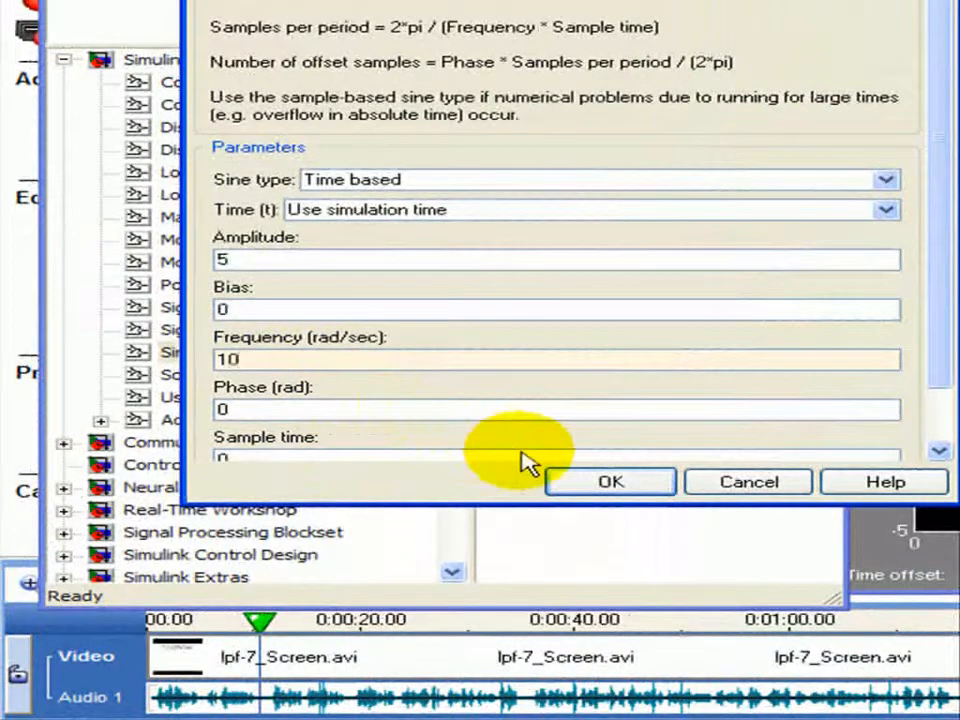
pyautogui.click(612, 483)
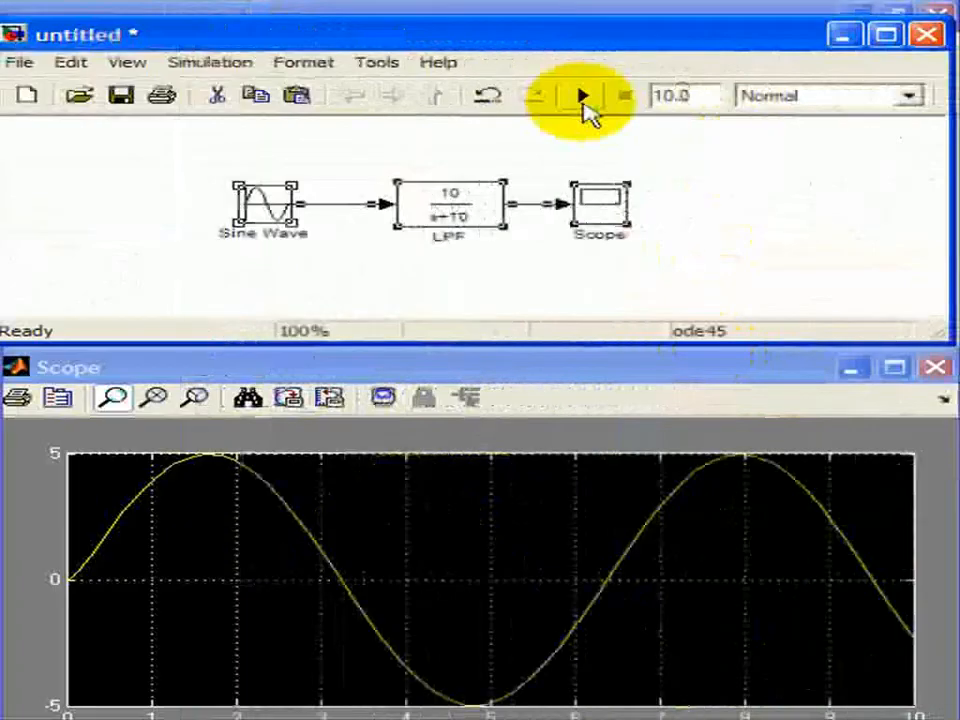
pyautogui.click(773, 95)
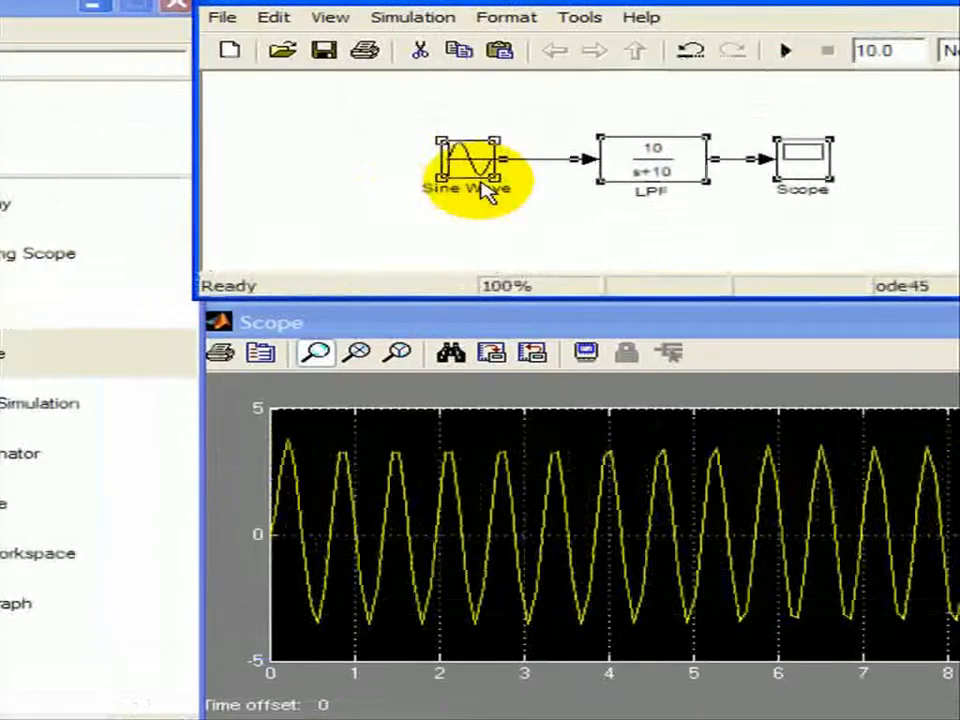
# Set the Sine Wave block's frequency to 100 rad/sec and rerun the simulation
pyautogui.doubleClick(435, 88)
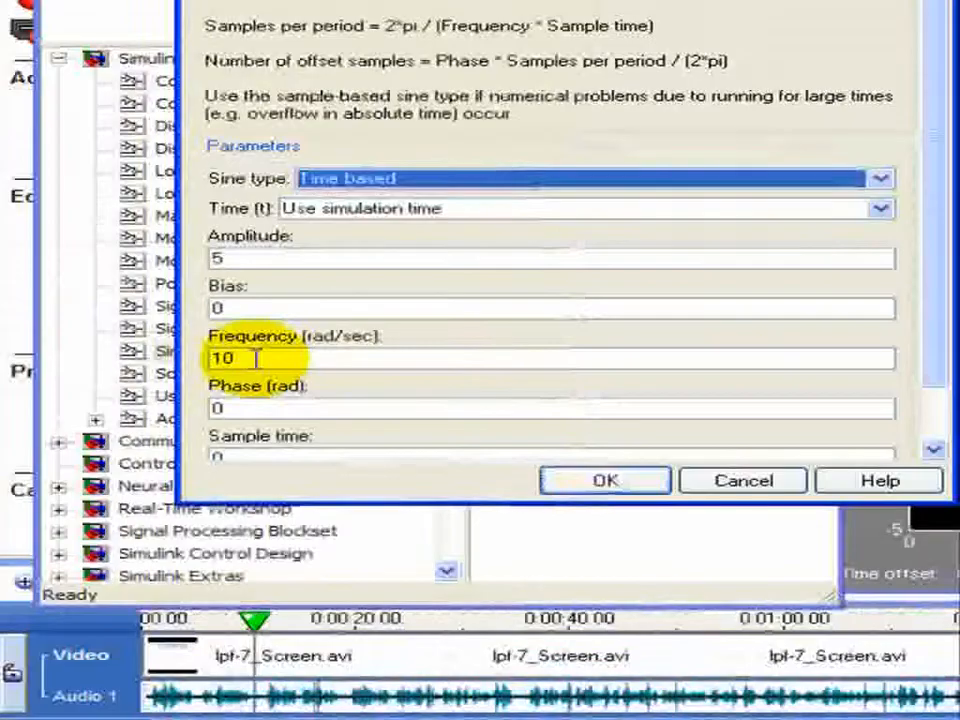
pyautogui.doubleClick(250, 358)
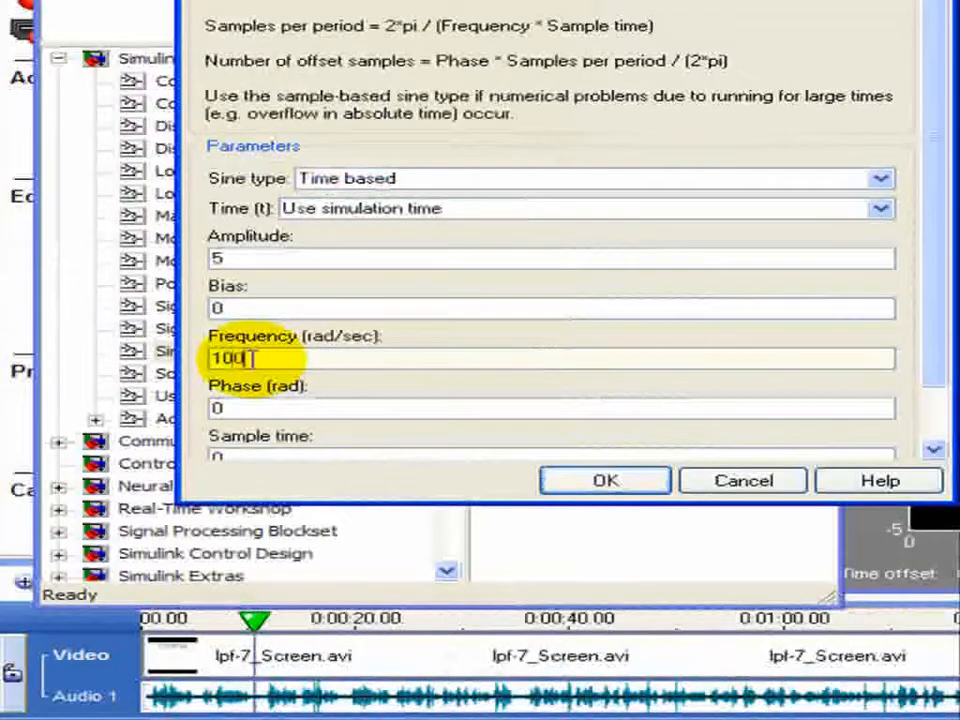
pyautogui.write('100')
pyautogui.click(603, 480)
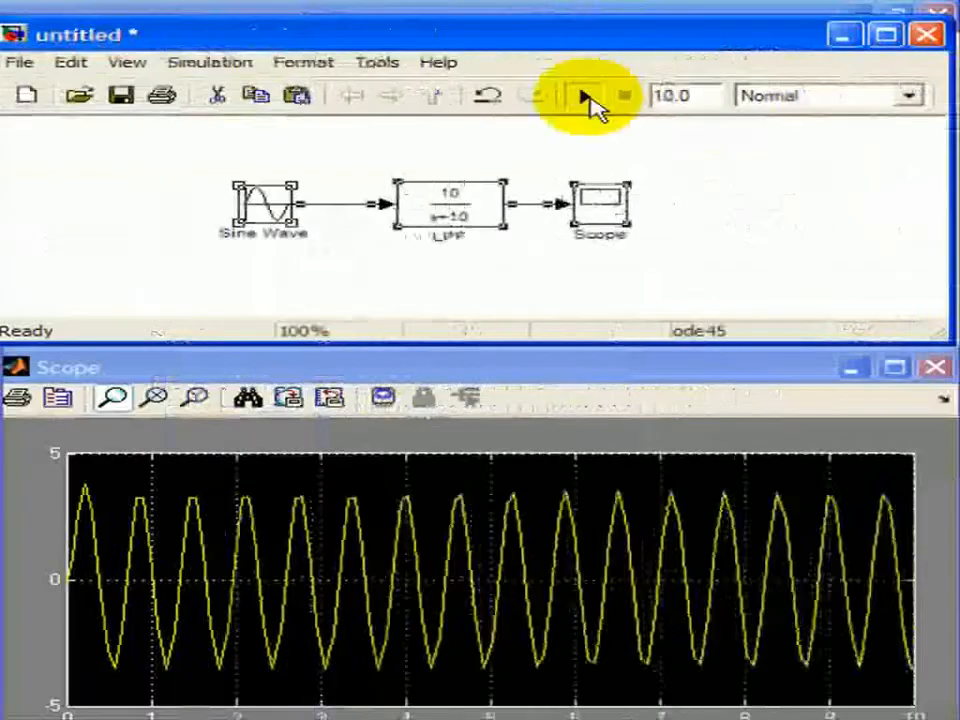
pyautogui.click(896, 94)
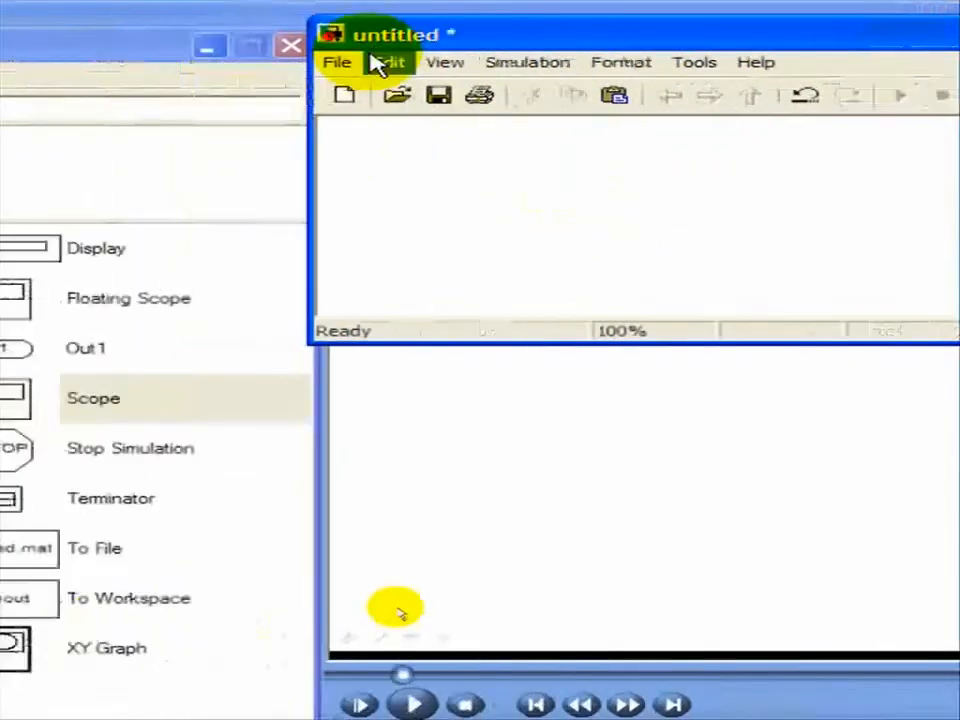
# Undo the accidental deletion of the model's blocks and delete the connection line between LPF and Scope
pyautogui.click(70, 62)
pyautogui.click(487, 92)
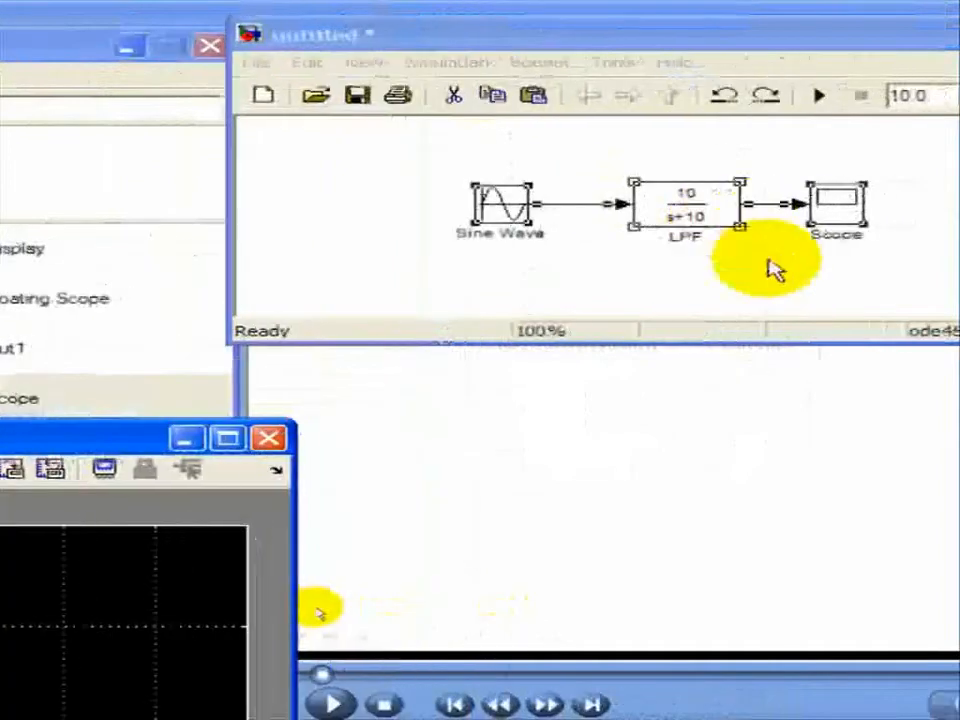
pyautogui.click(688, 205)
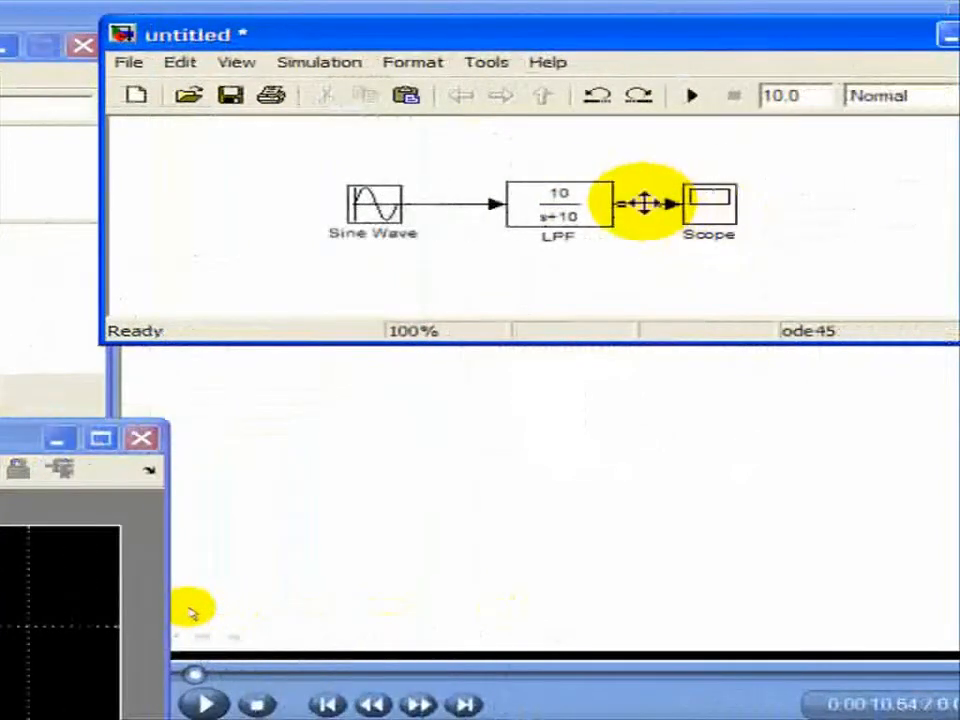
pyautogui.press('Delete')
# Copy the LPF transfer function block and paste the duplicate below the signal chain
pyautogui.click(557, 212)
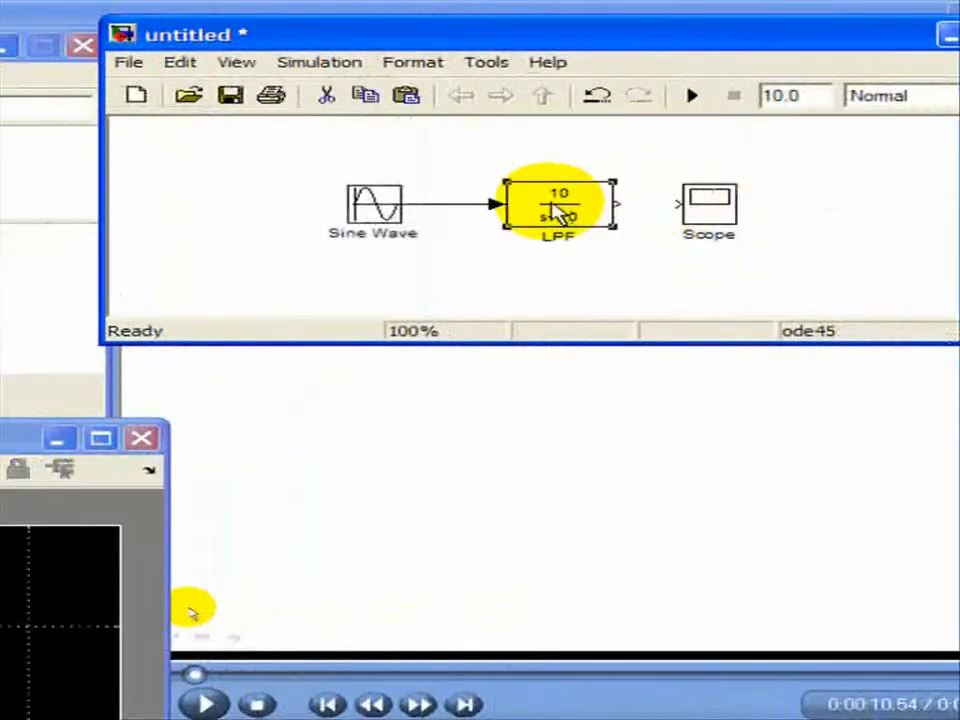
pyautogui.rightClick(557, 212)
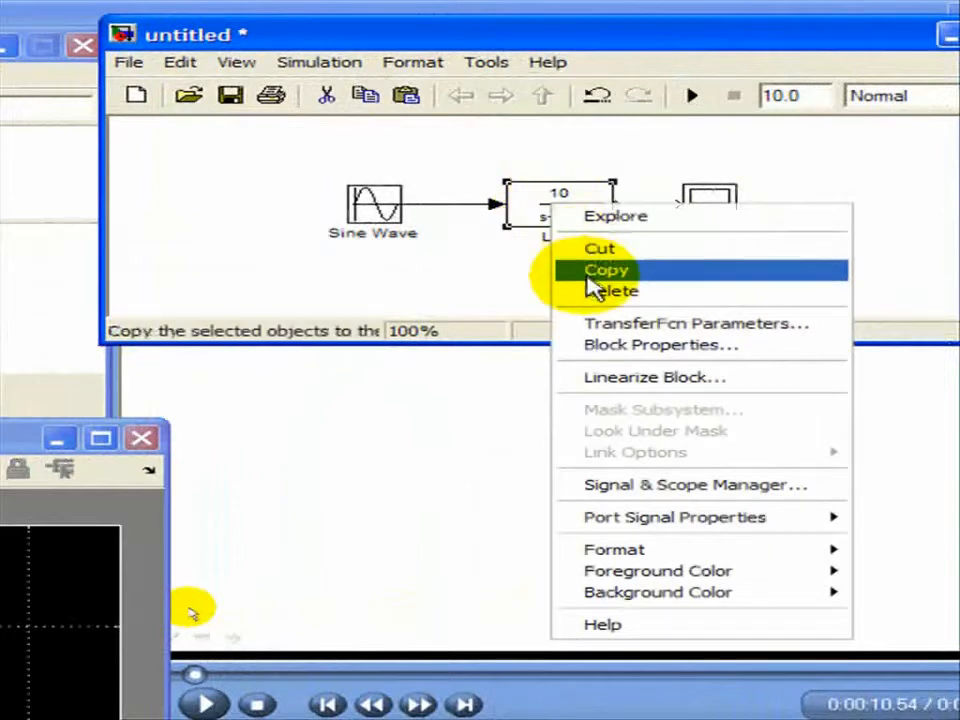
pyautogui.click(592, 276)
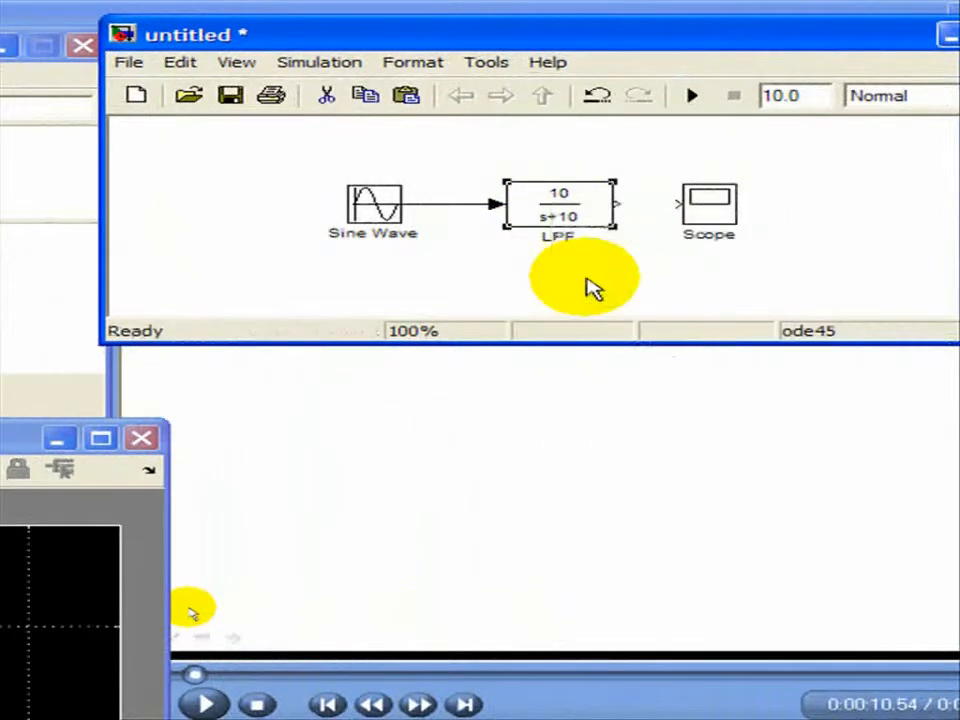
pyautogui.rightClick(592, 289)
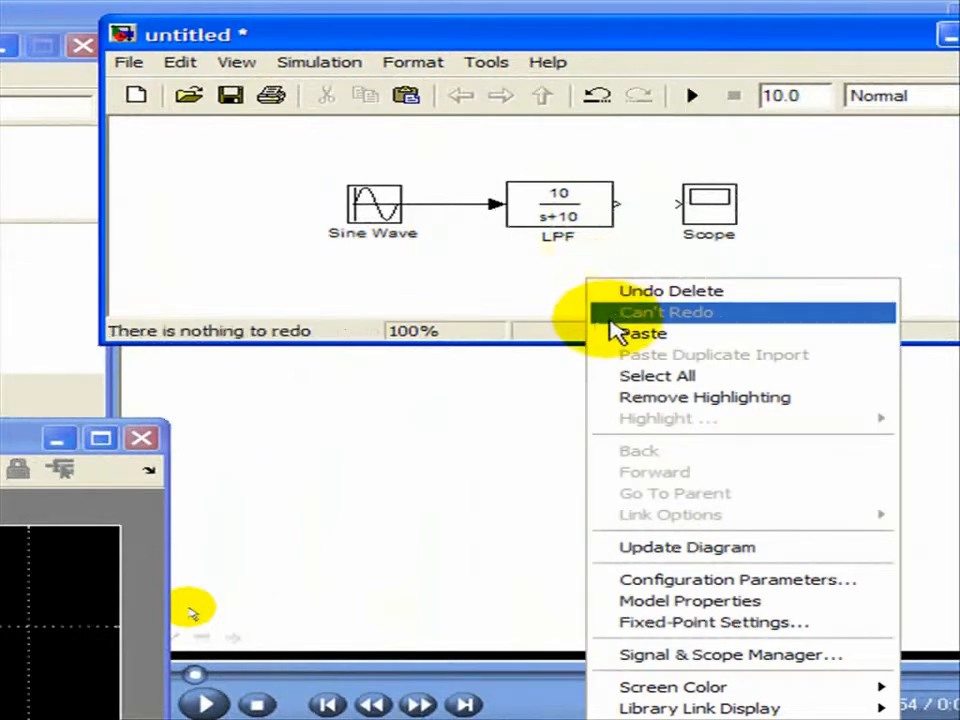
pyautogui.click(622, 333)
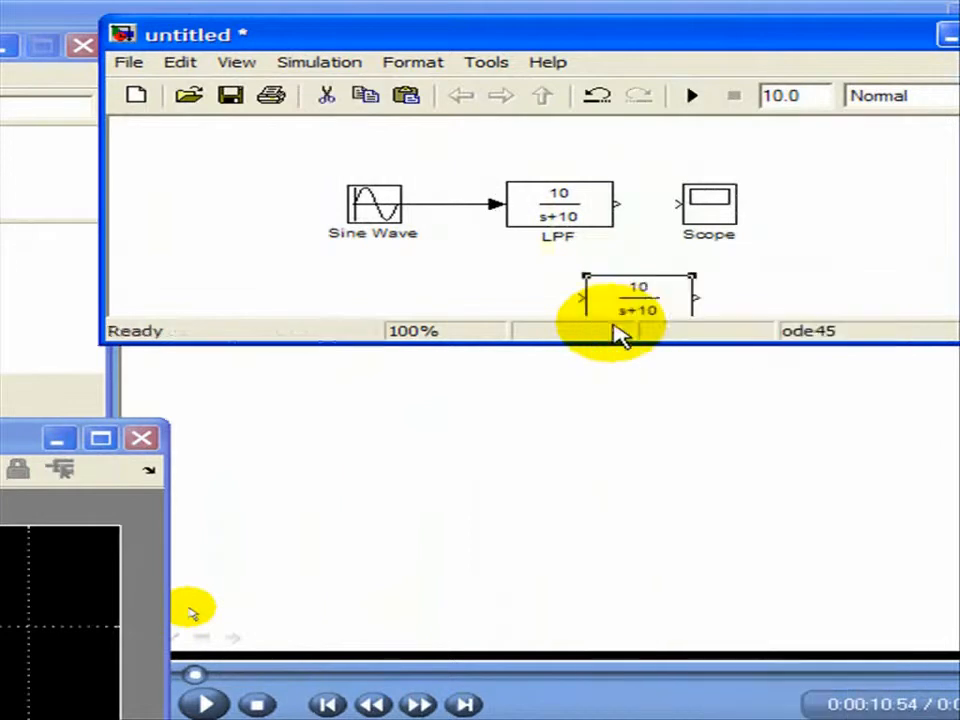
# Move Scope farther from LPF, place the copied filter between them, and connect LPF, the copy and Scope in series
pyautogui.moveTo(713, 205); pyautogui.dragTo(826, 207)
pyautogui.moveTo(565, 292); pyautogui.dragTo(621, 197)
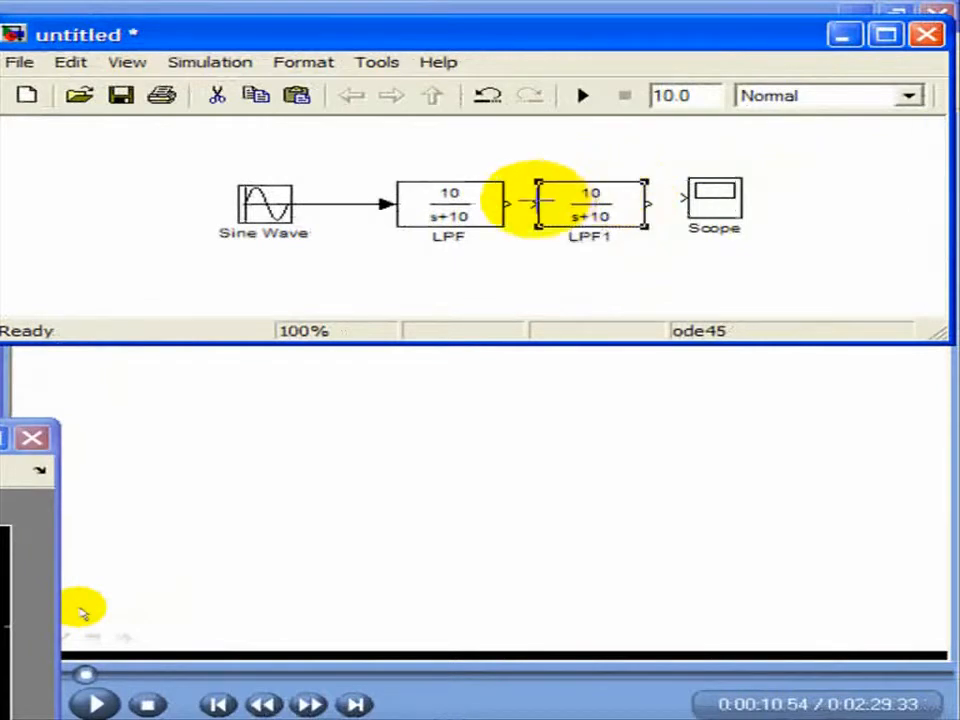
pyautogui.moveTo(508, 206); pyautogui.dragTo(540, 206)
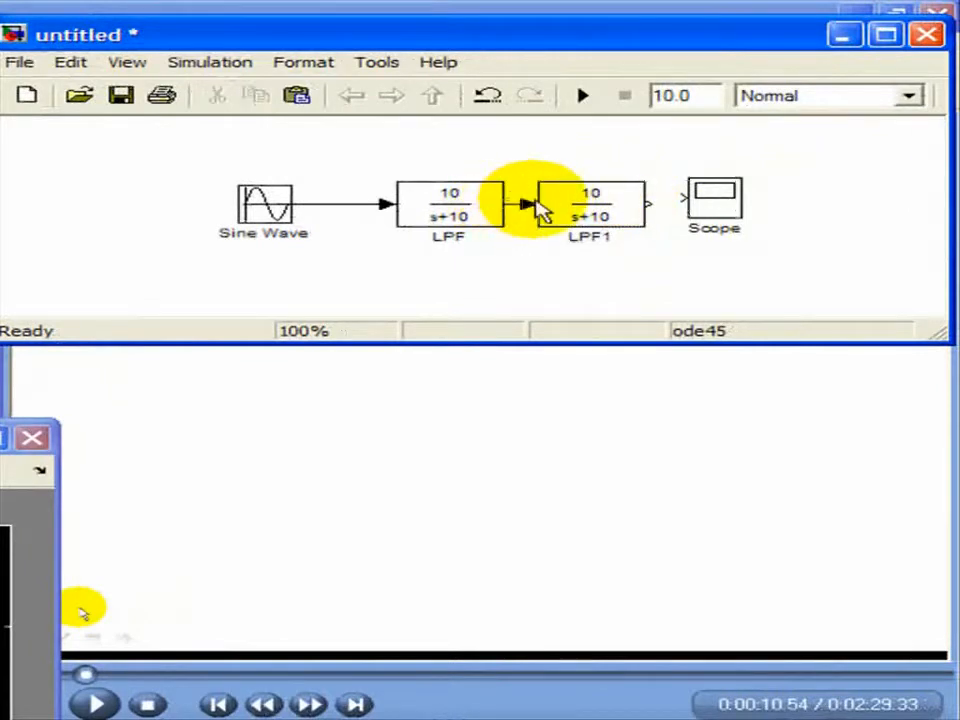
pyautogui.moveTo(654, 205); pyautogui.dragTo(690, 207)
# Open the Scope display, place and widen it beneath the model window, and run the two-filter simulation
pyautogui.click(720, 212)
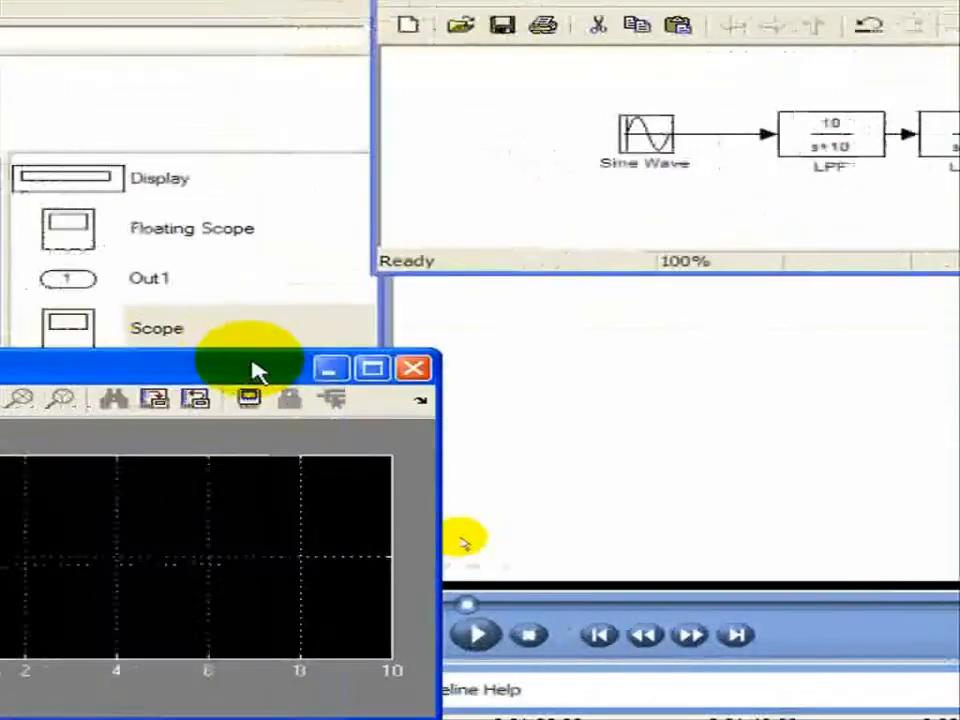
pyautogui.moveTo(255, 372); pyautogui.dragTo(739, 300)
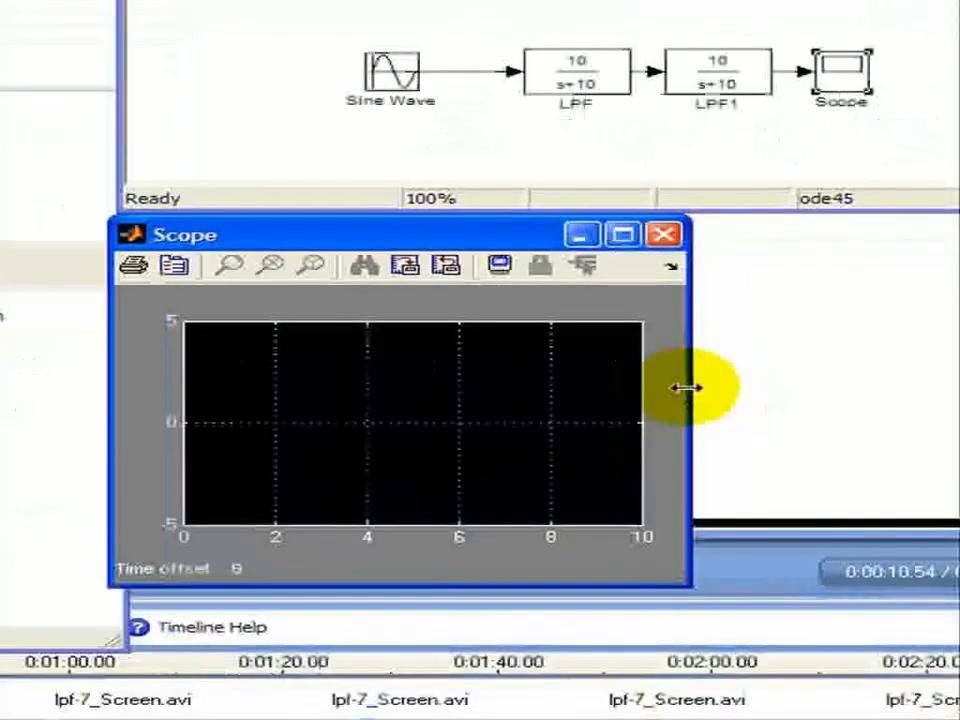
pyautogui.moveTo(834, 493); pyautogui.dragTo(959, 441)
pyautogui.moveTo(918, 360); pyautogui.dragTo(959, 365)
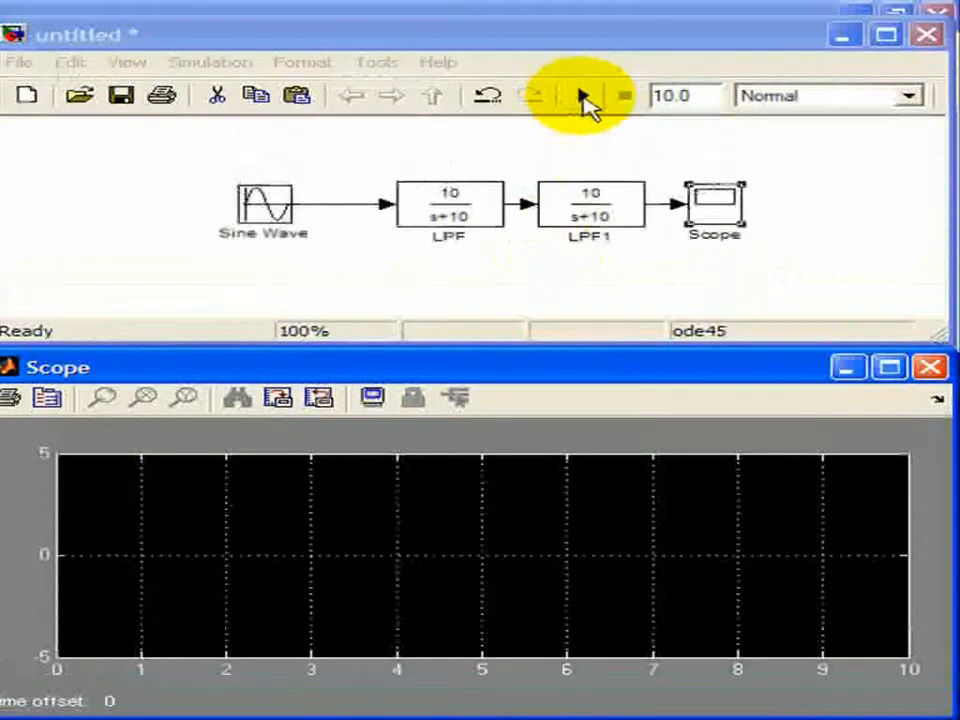
pyautogui.click(584, 98)
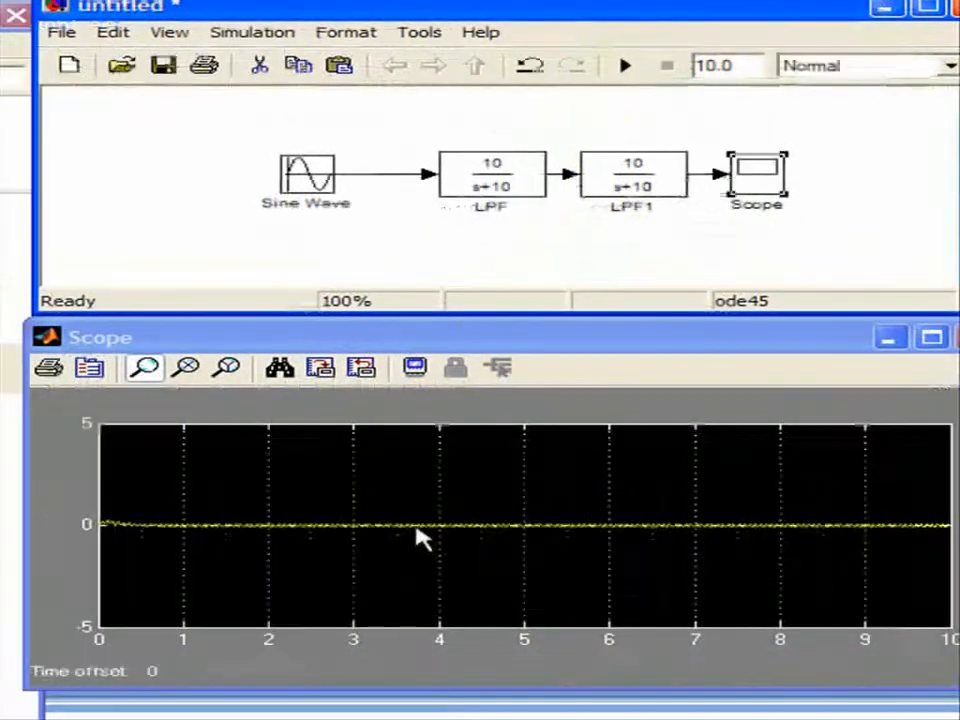
# Delete the second filter block LPF1 and the leftover unconnected line leading to Scope
pyautogui.click(623, 195)
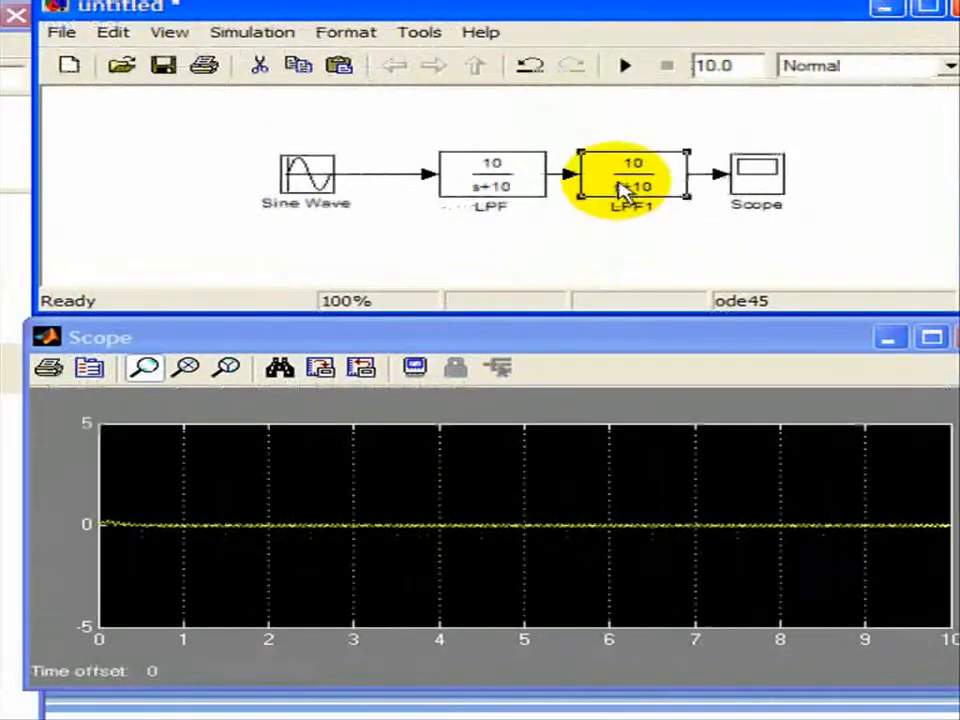
pyautogui.press('Delete')
pyautogui.moveTo(543, 189); pyautogui.dragTo(690, 189)
pyautogui.moveTo(535, 197); pyautogui.dragTo(536, 197)
pyautogui.click(557, 190)
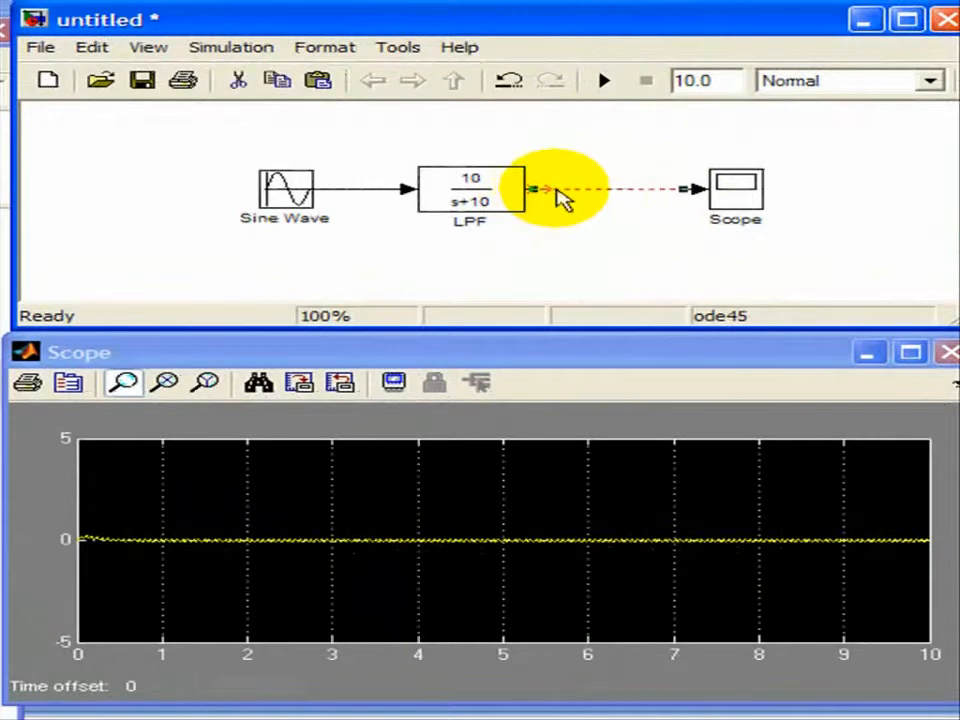
pyautogui.press('Delete')
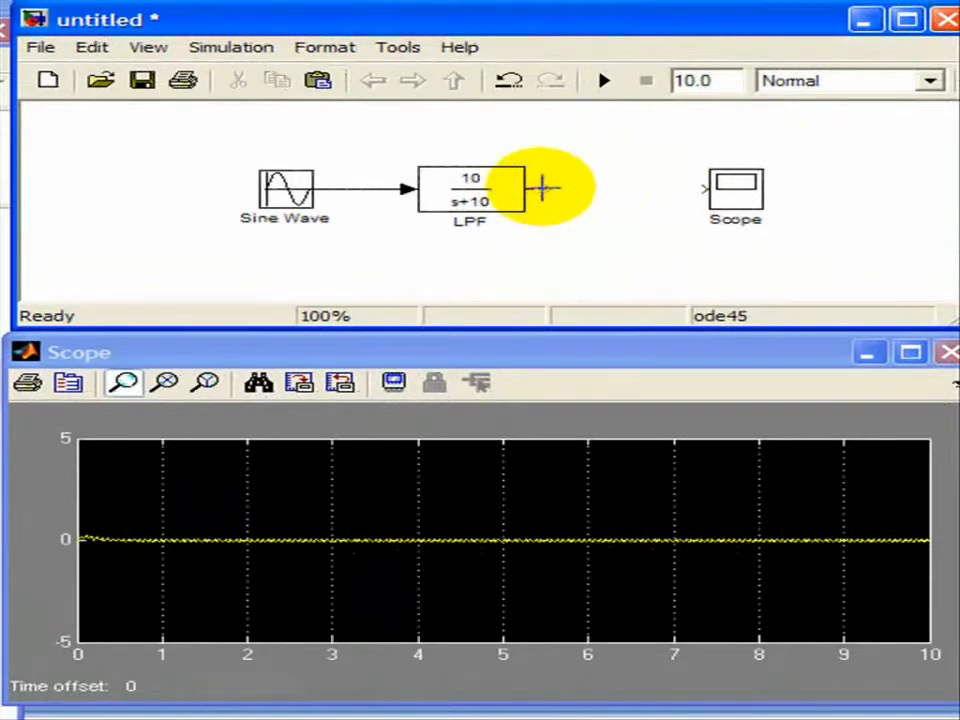
# Connect the LPF output directly to the Scope input and run the single-filter simulation
pyautogui.moveTo(546, 189); pyautogui.dragTo(700, 186)
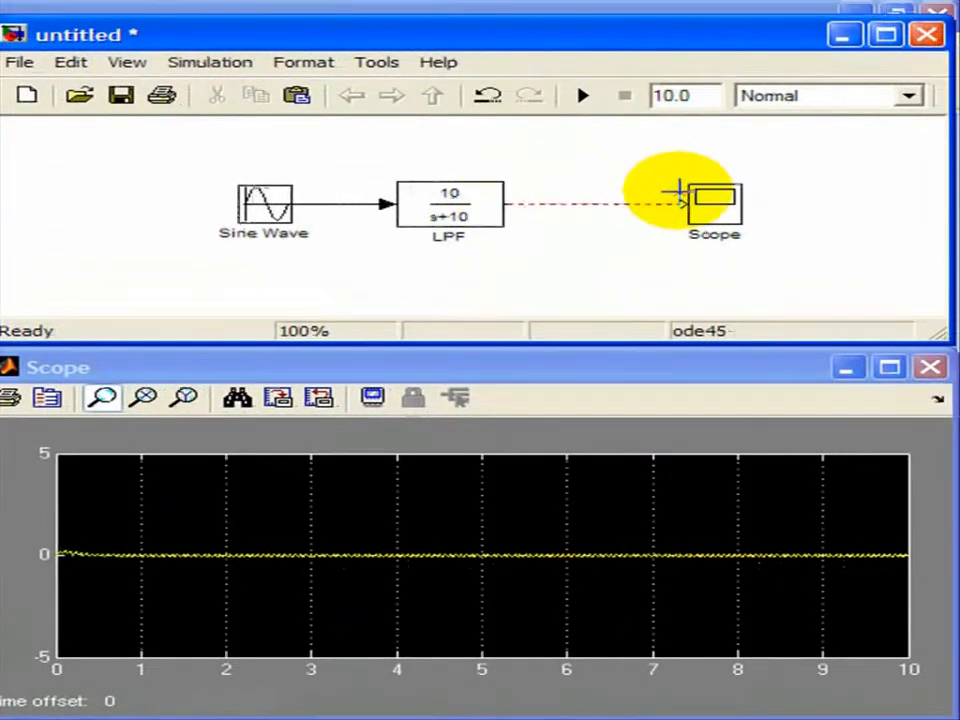
pyautogui.click(634, 206)
pyautogui.press('Delete')
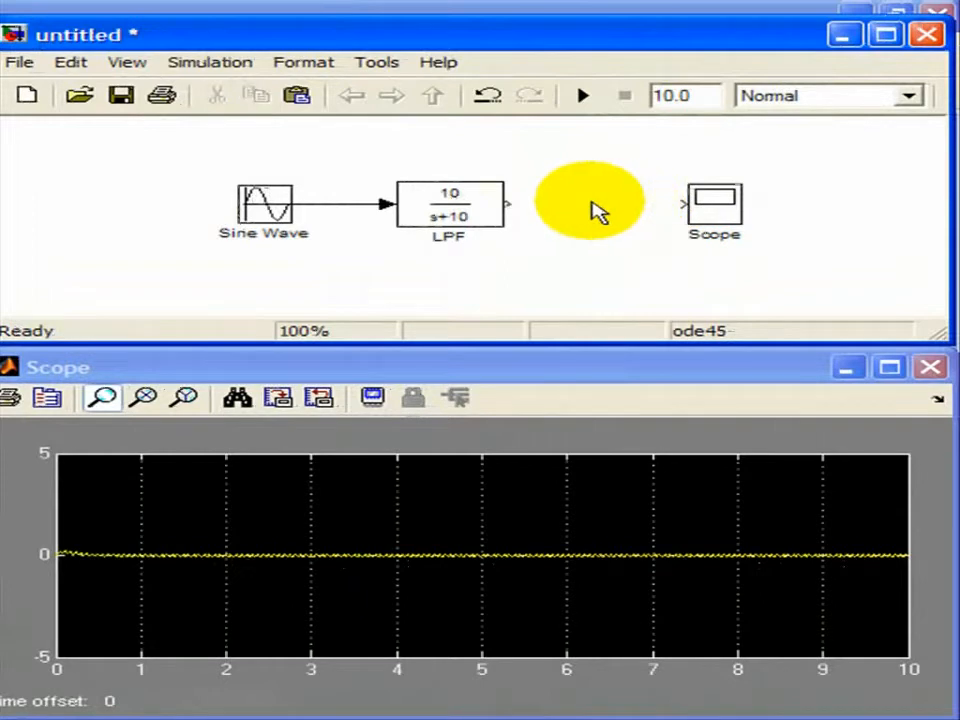
pyautogui.moveTo(510, 204); pyautogui.dragTo(686, 207)
pyautogui.click(585, 96)
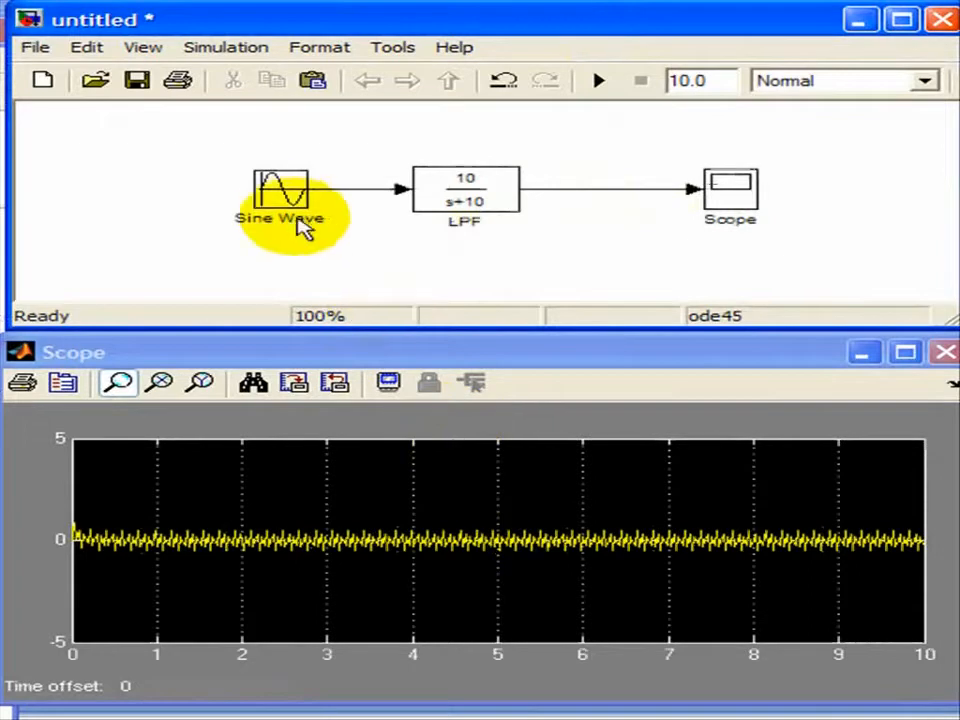
# Set the Sine Wave block's frequency to 10 rad/sec and run the simulation with the single filter
pyautogui.doubleClick(283, 200)
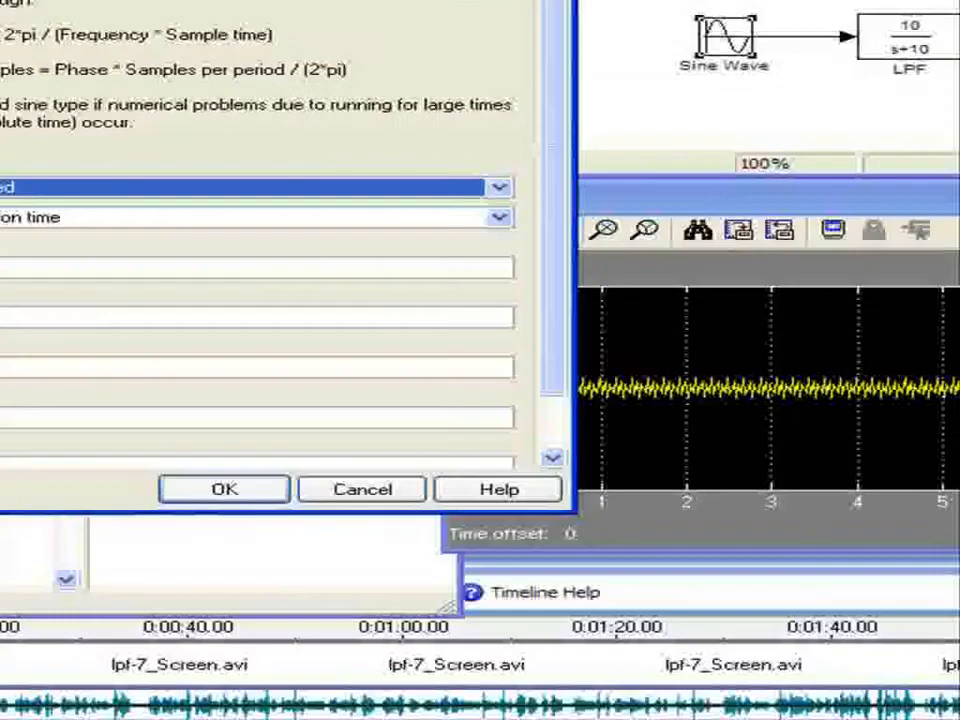
pyautogui.doubleClick(171, 361)
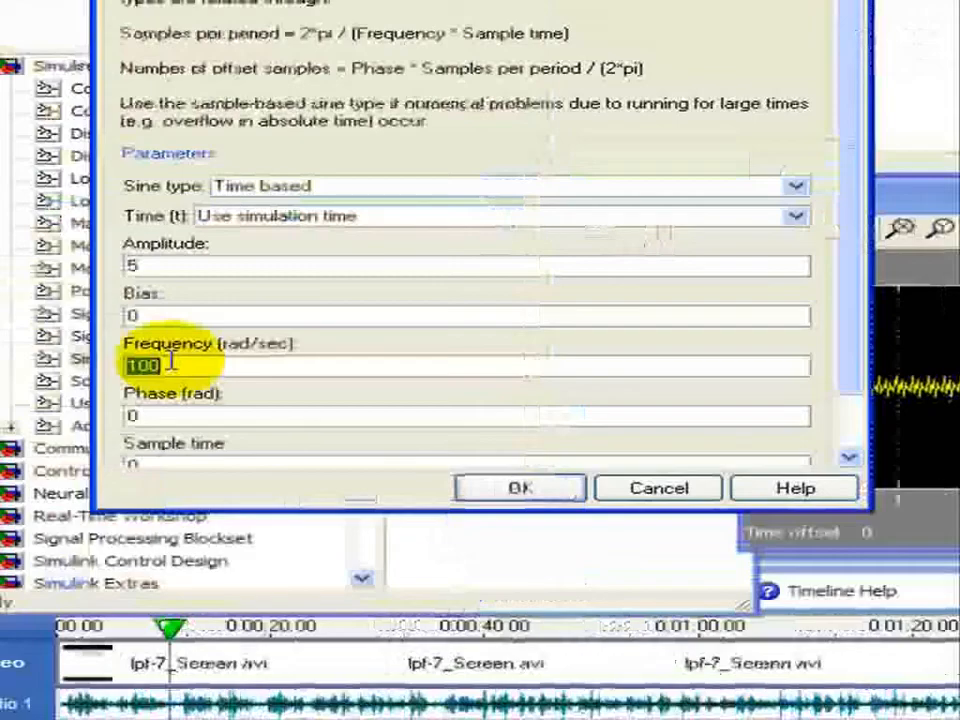
pyautogui.write('10')
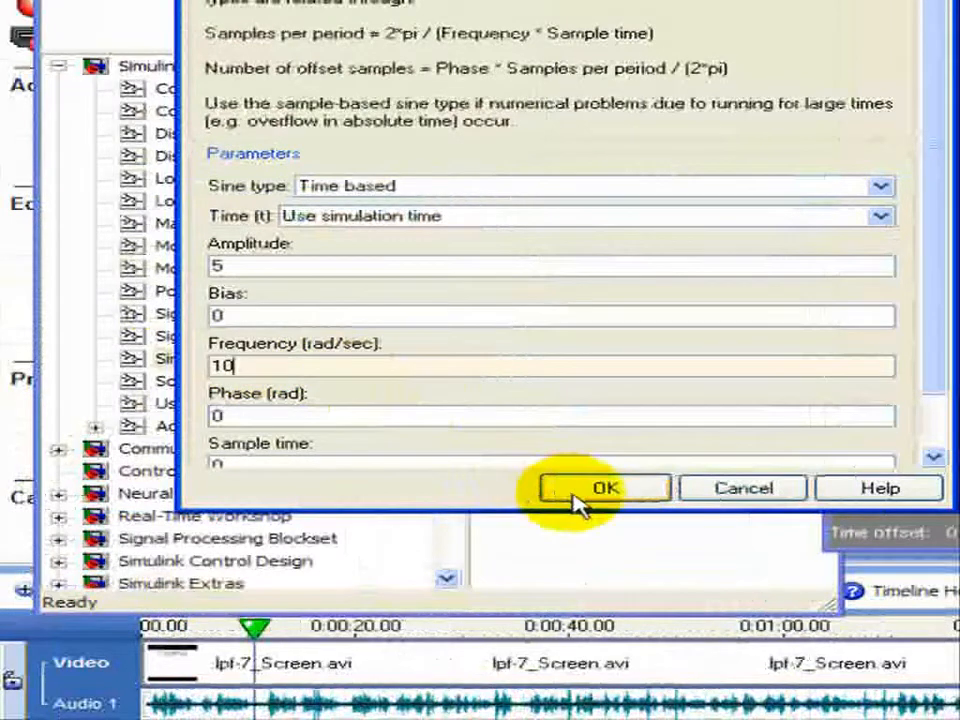
pyautogui.click(578, 492)
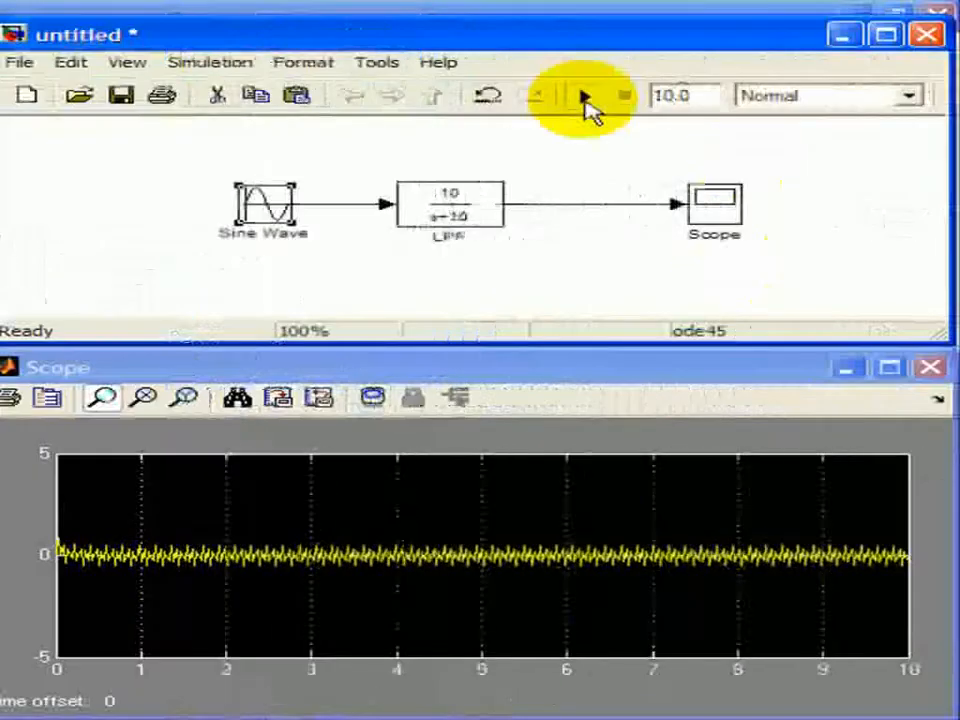
pyautogui.click(586, 100)
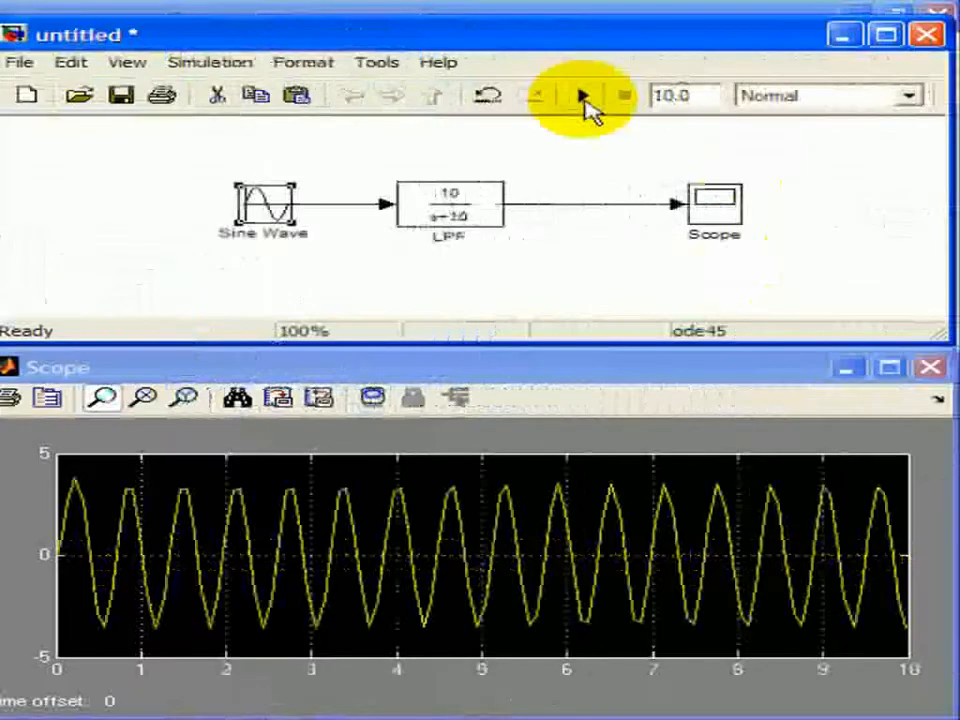
# Delete the line between LPF and Scope and place a copy of the LPF block between them
pyautogui.click(551, 207)
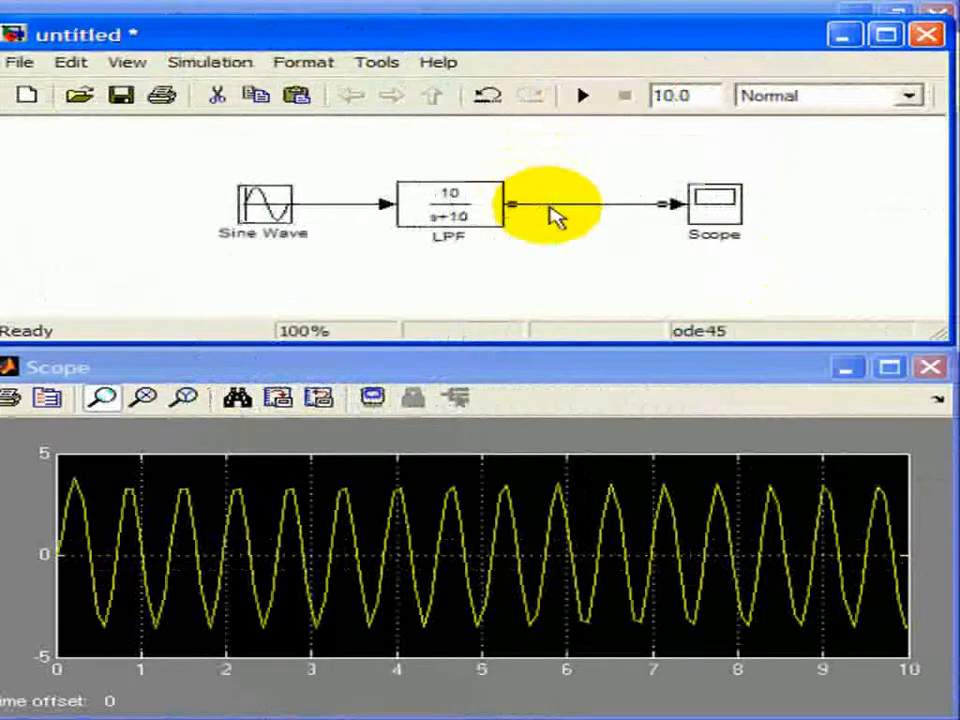
pyautogui.press('Delete')
pyautogui.click(485, 214)
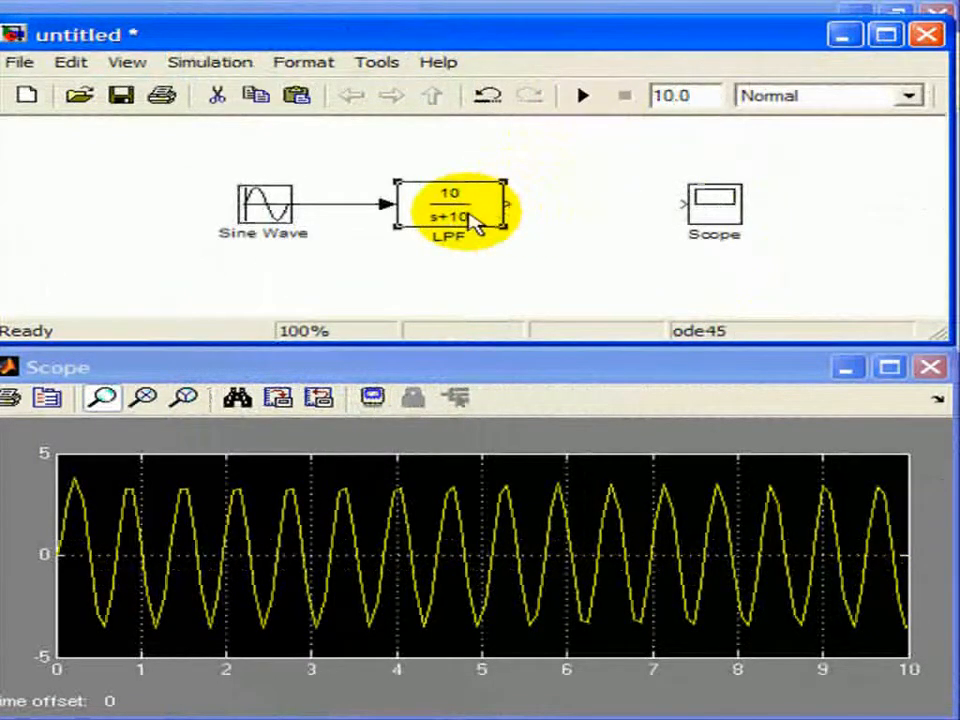
pyautogui.rightClick(474, 216)
pyautogui.click(502, 278)
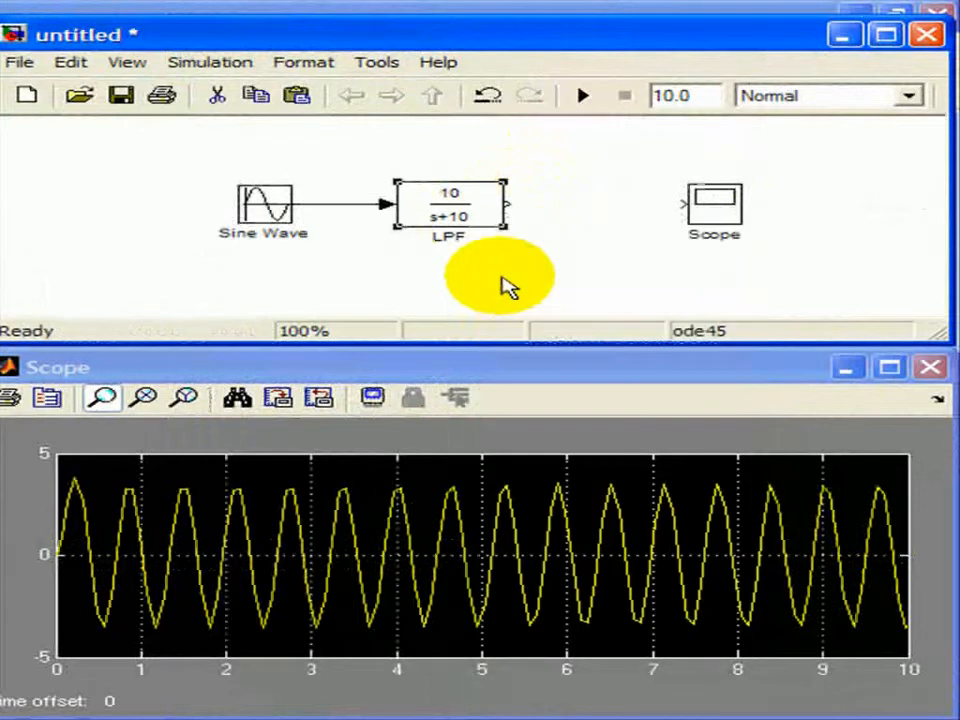
pyautogui.rightClick(508, 286)
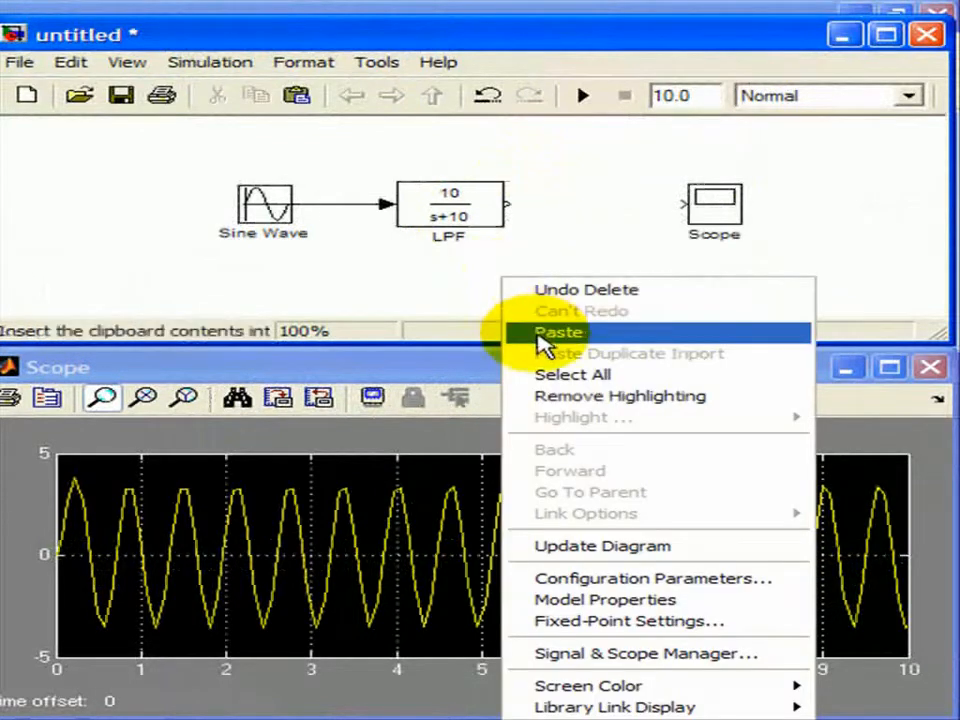
pyautogui.click(541, 334)
pyautogui.moveTo(549, 293); pyautogui.dragTo(589, 203)
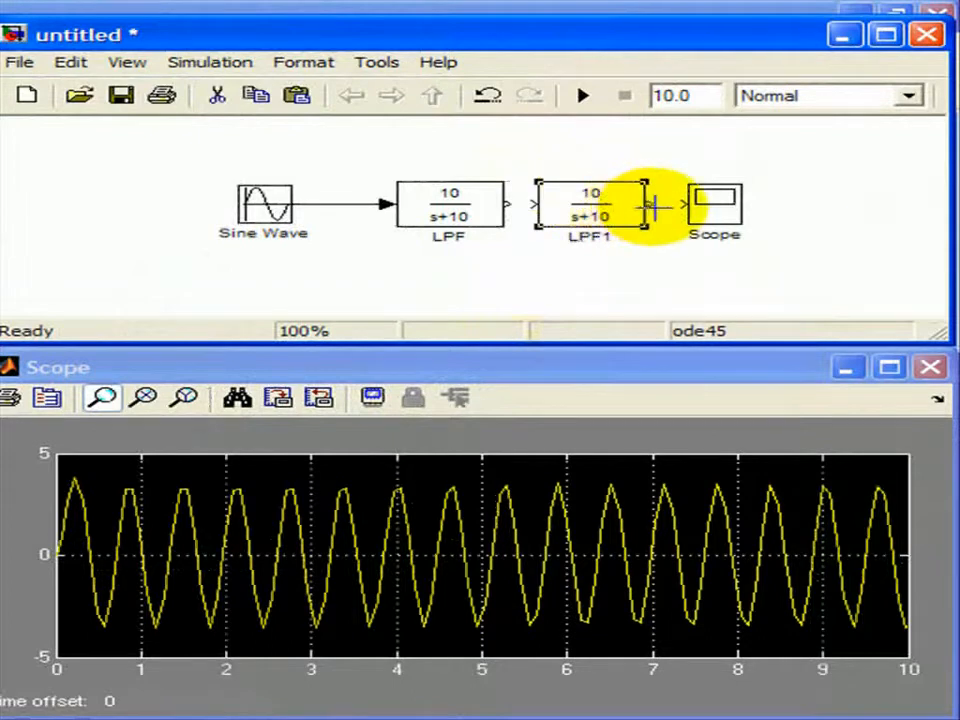
# Connect LPF, its copy and Scope in series and run the two-filter simulation
pyautogui.click(652, 207)
pyautogui.moveTo(652, 207); pyautogui.dragTo(686, 204)
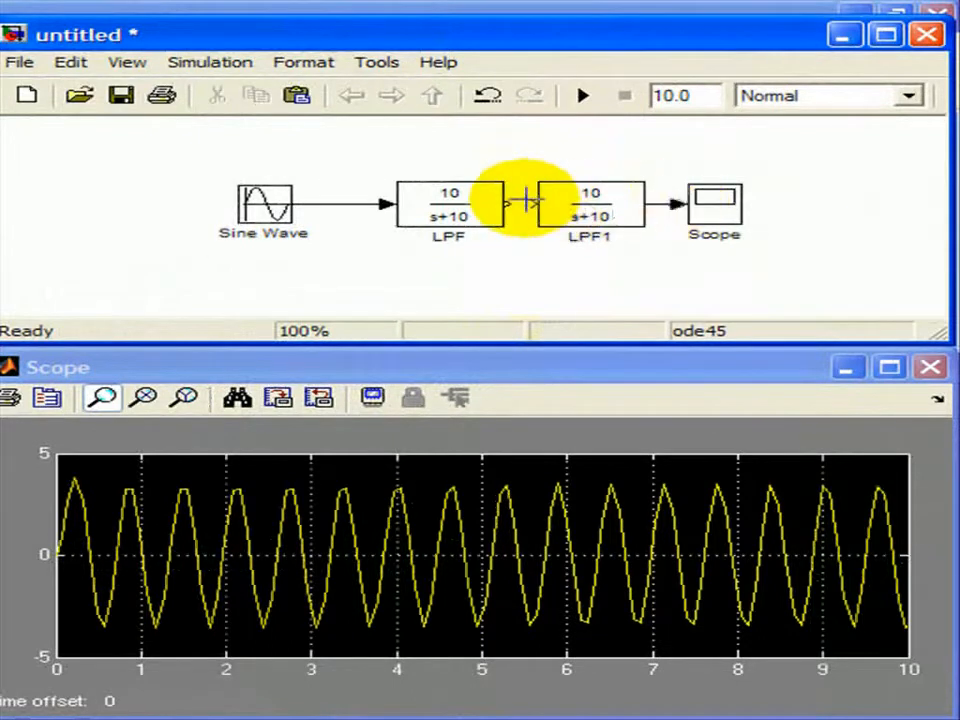
pyautogui.moveTo(535, 203); pyautogui.dragTo(502, 204)
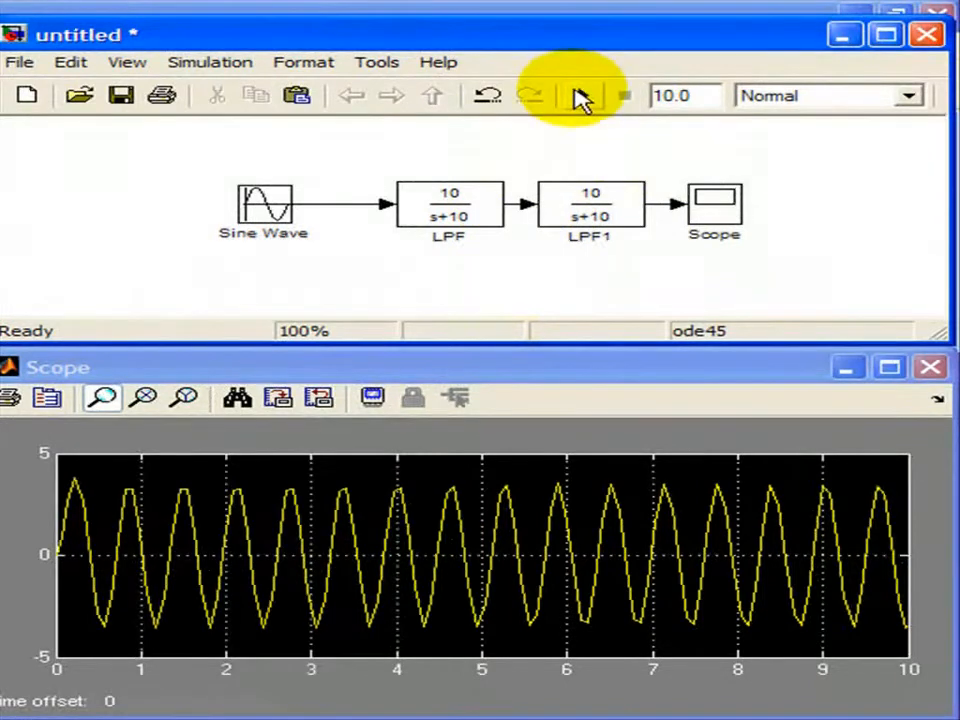
pyautogui.click(580, 97)
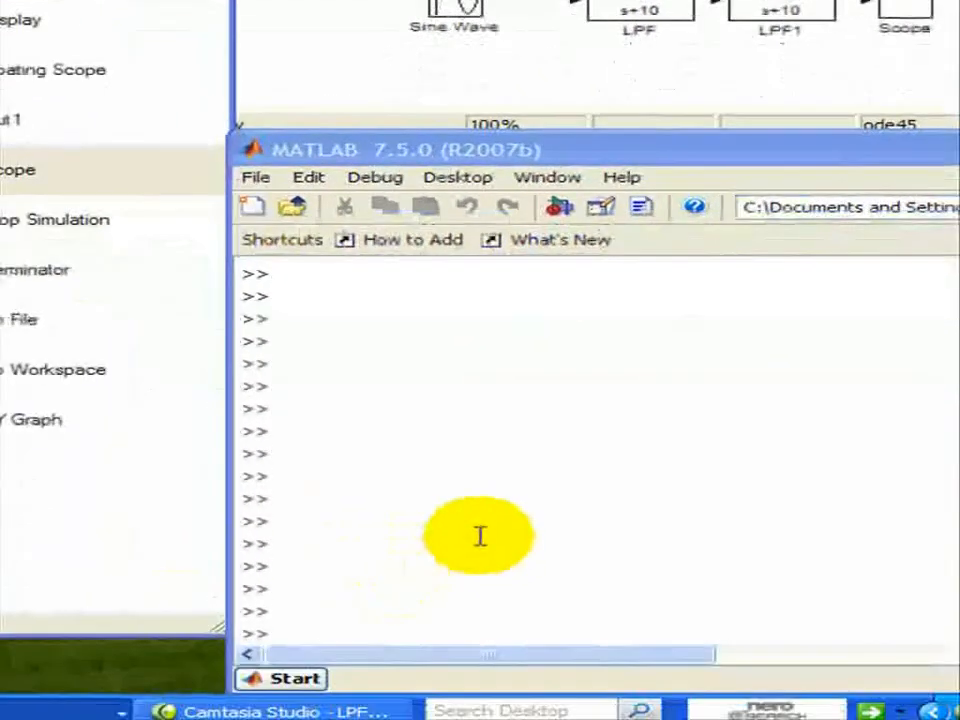
# In the MATLAB command window, define the single filter's numerator num=10 and denominator den=[1 10]
pyautogui.write('num=10')
pyautogui.press('Return')
pyautogui.write('den')
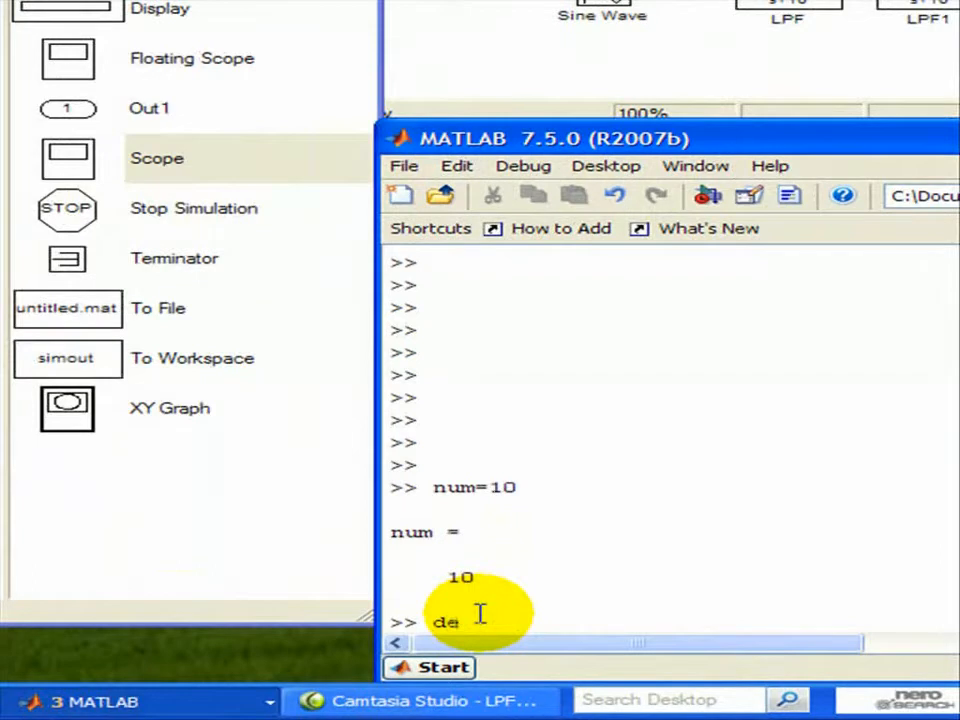
pyautogui.write('=')
pyautogui.write('[1 10')
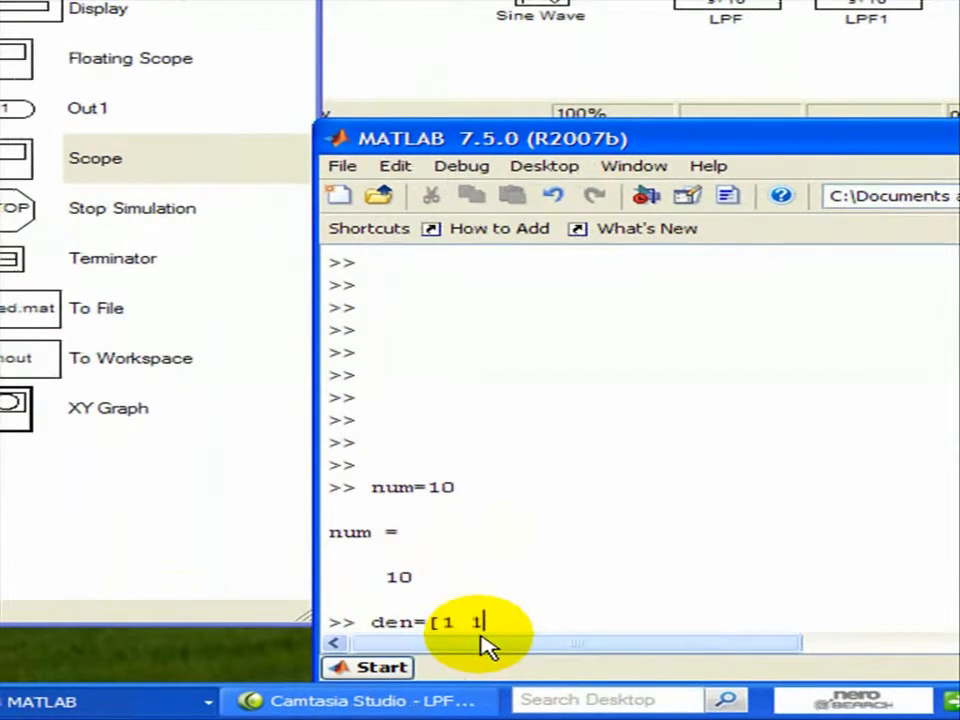
pyautogui.write(']')
pyautogui.press('Return')
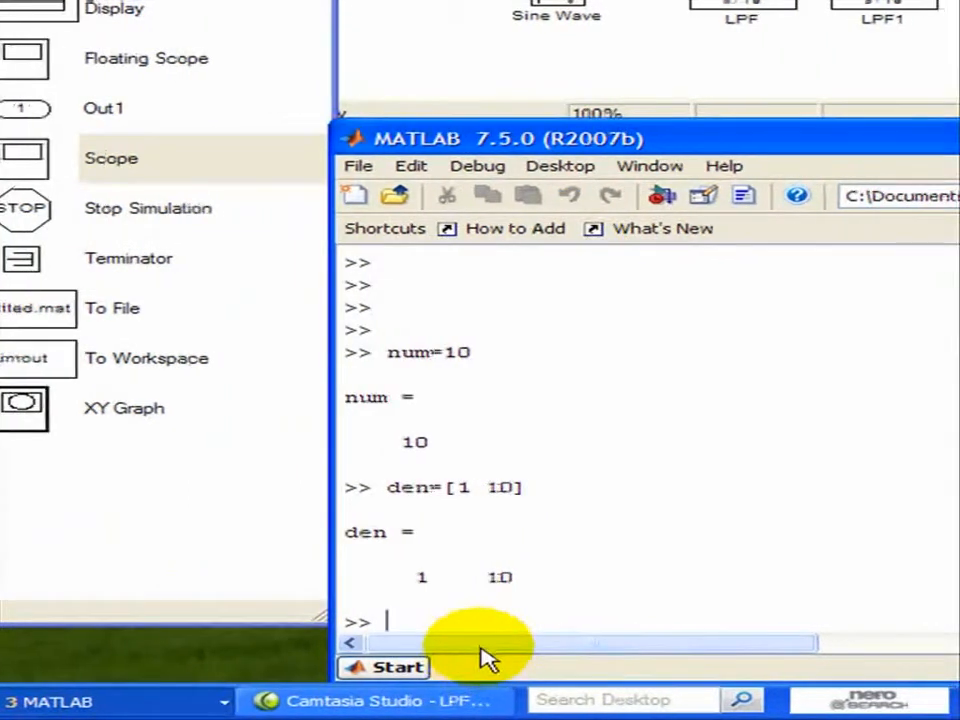
# Create the single filter's transfer function with sys=tf(num,den)
pyautogui.write('dyd')
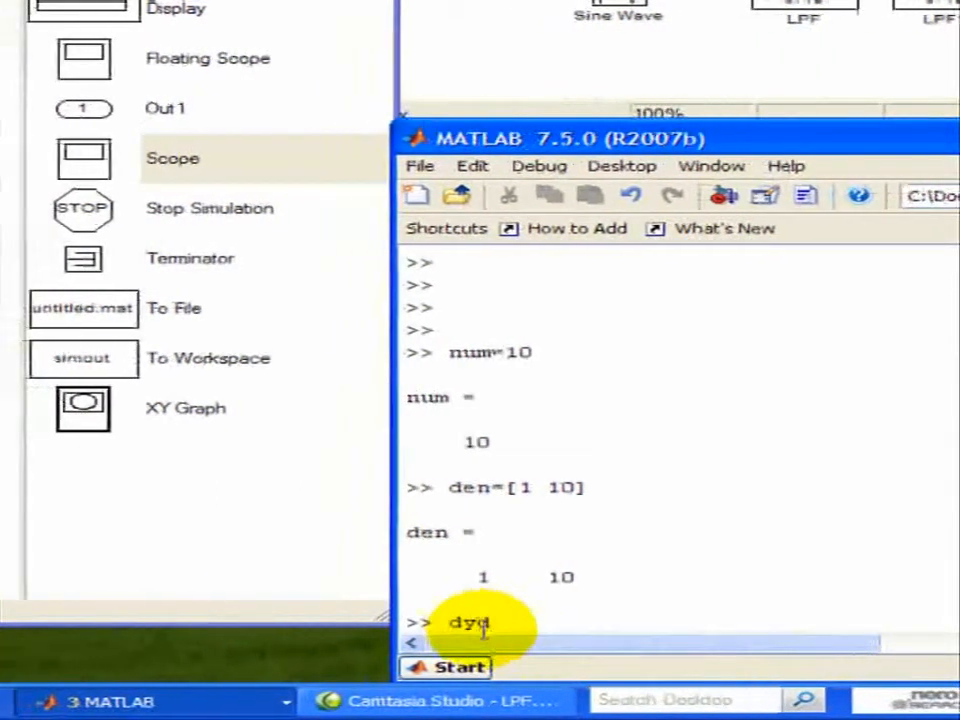
pyautogui.press('BackSpace')
pyautogui.press('BackSpace')
pyautogui.press('BackSpace')
pyautogui.write('s')
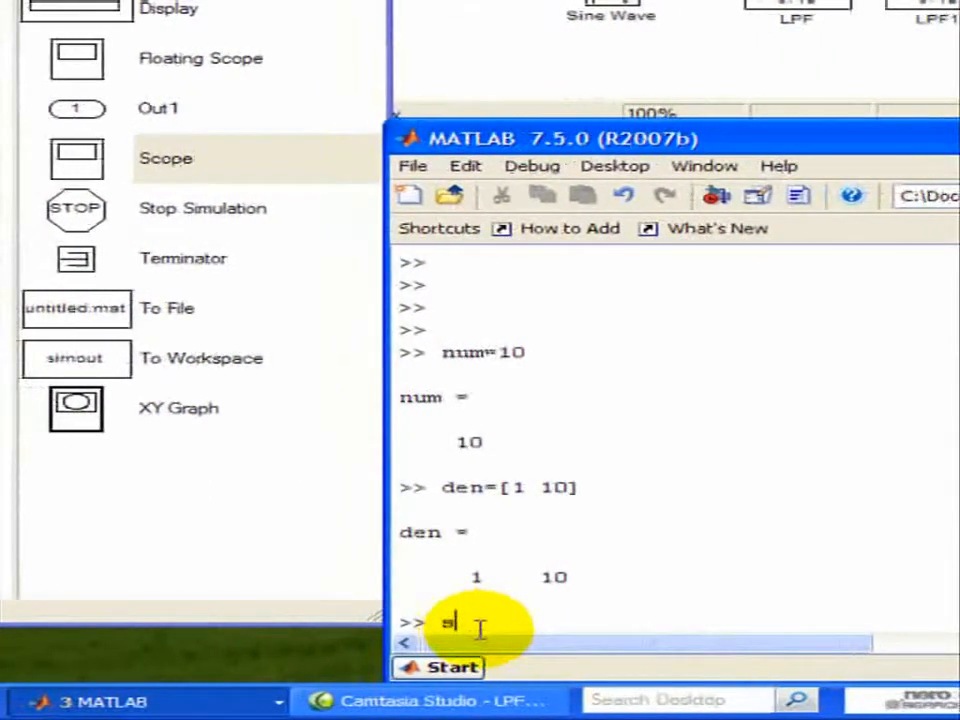
pyautogui.write('ys')
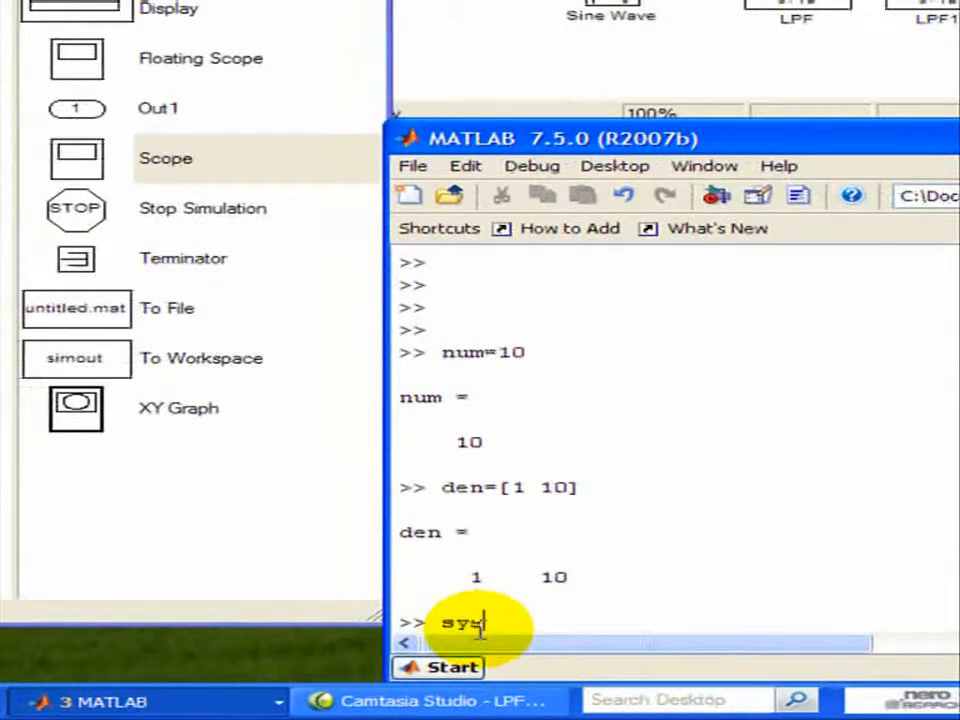
pyautogui.write('=tf(num,d')
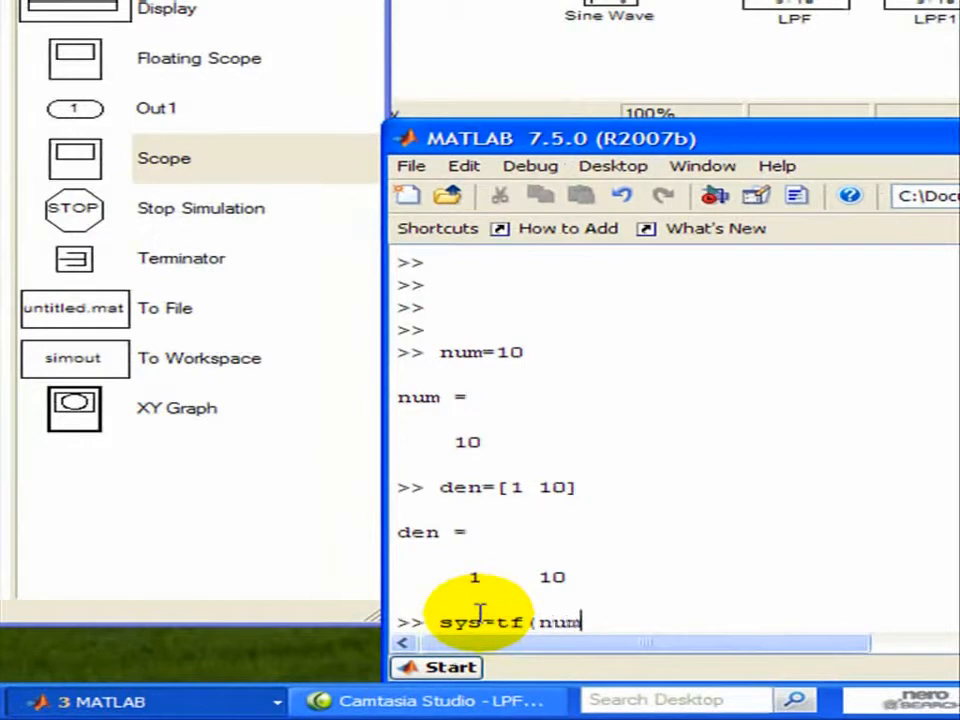
pyautogui.write('en)')
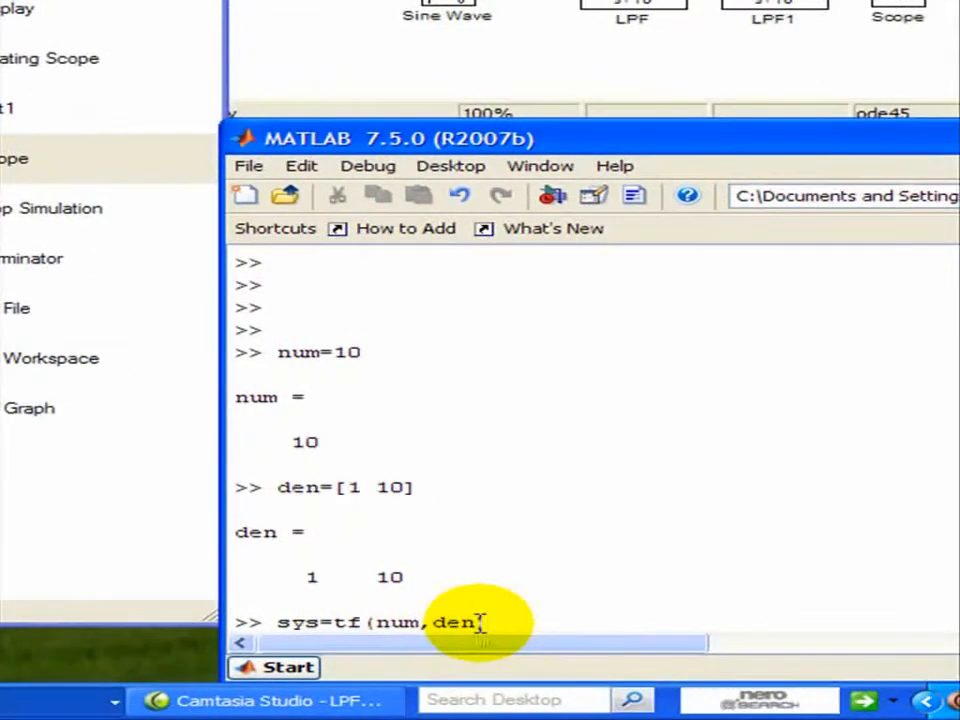
pyautogui.press('Return')
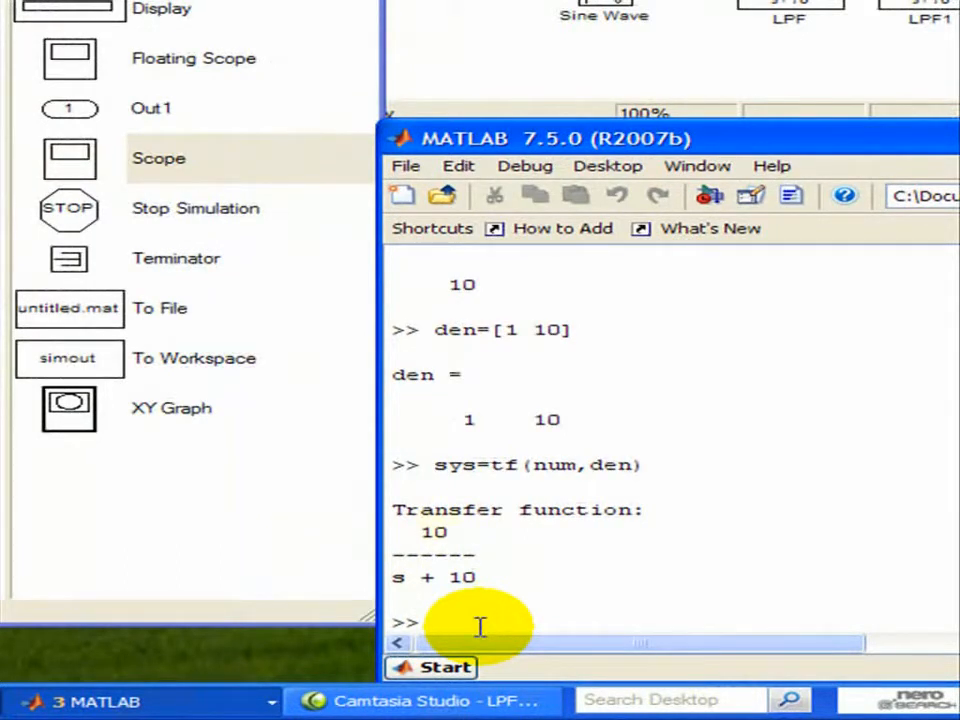
# Plot the single filter's frequency response with bode(sys)
pyautogui.write('bode(sys')
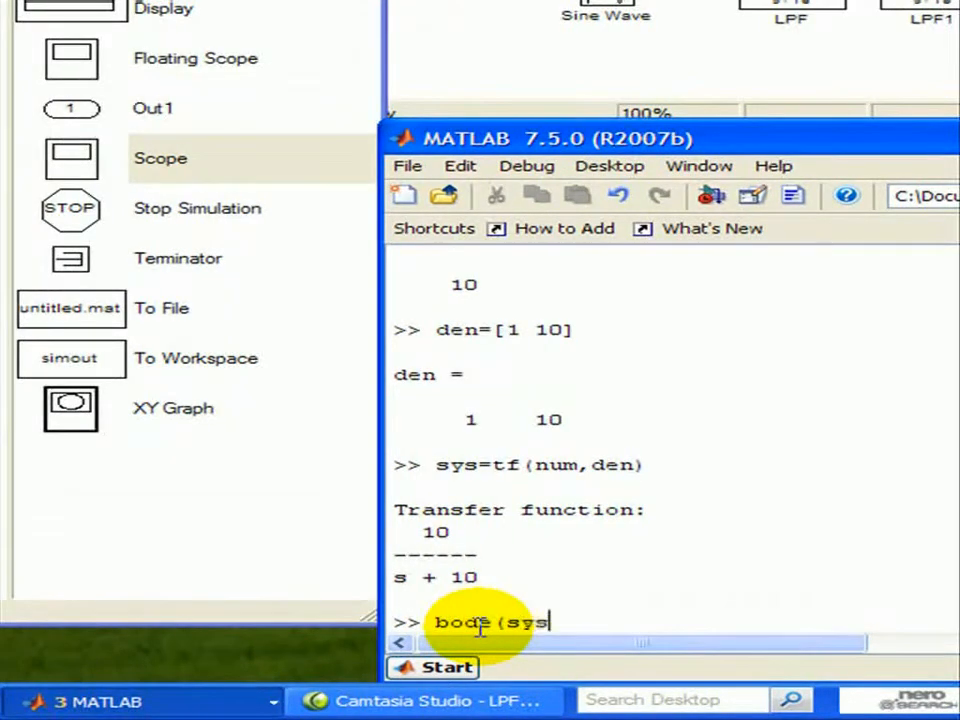
pyautogui.write(')')
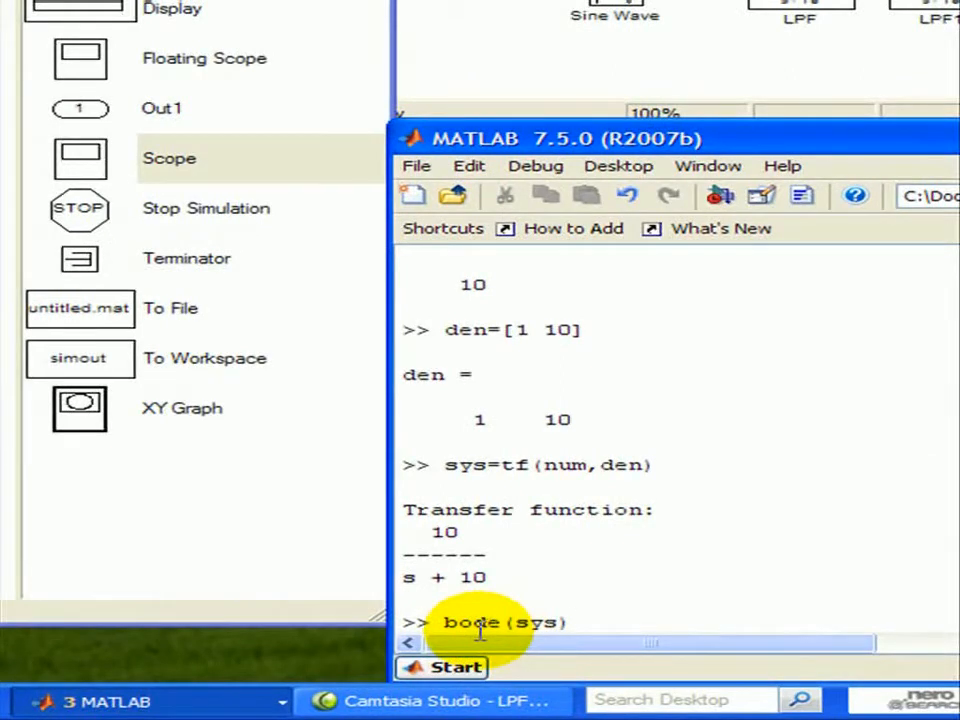
pyautogui.press('Return')
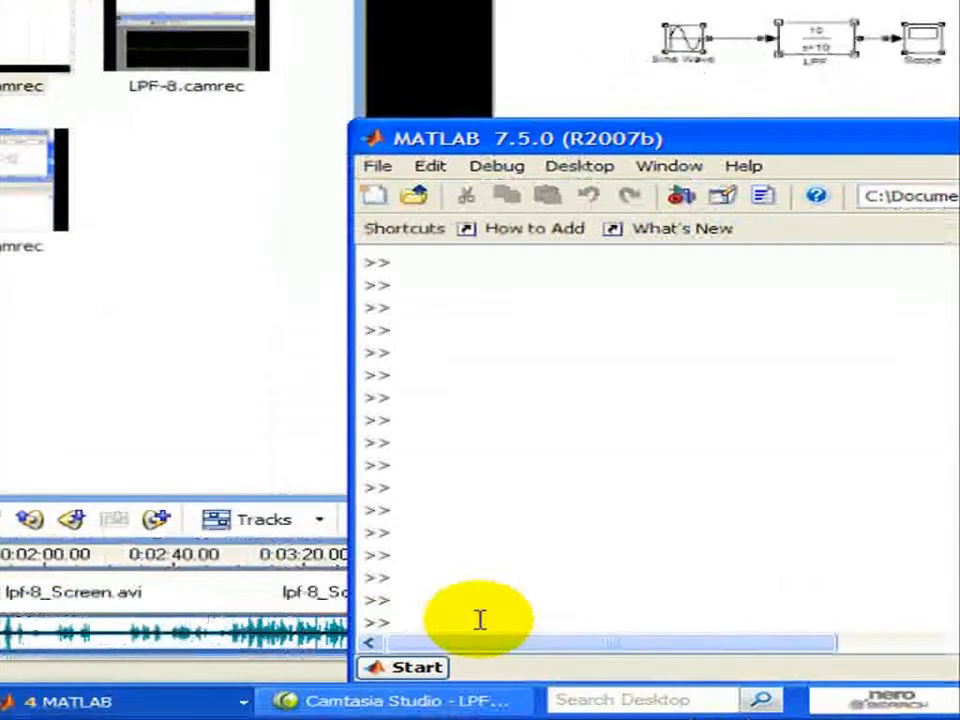
# Define the cascaded filter's denominator as den=poly([-10,-10]) and its numerator as num=100
pyautogui.write('den=p')
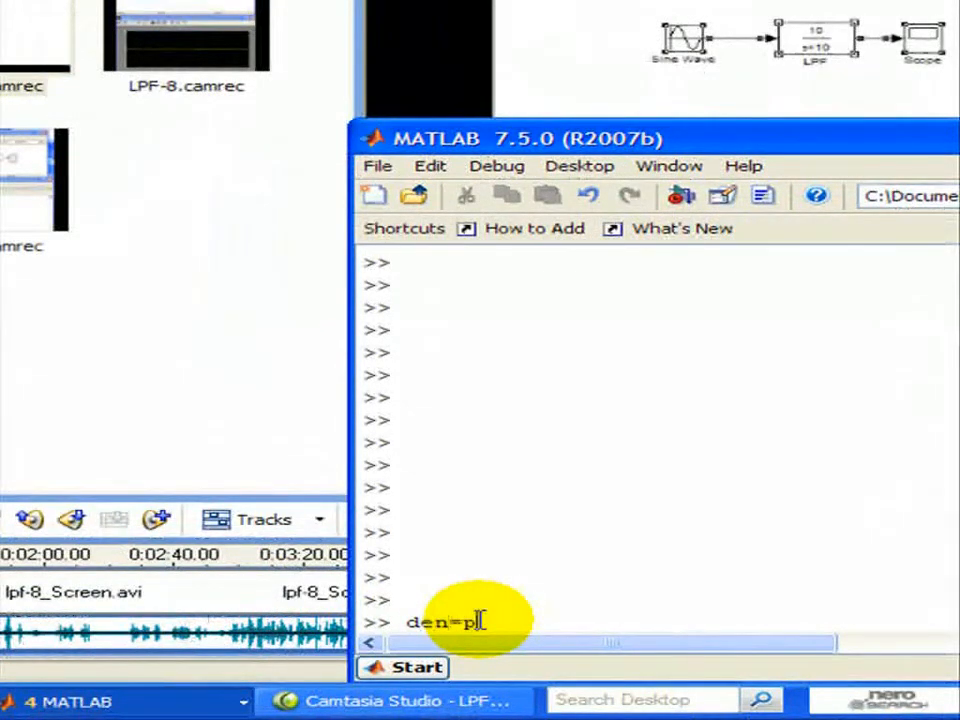
pyautogui.write('oly([')
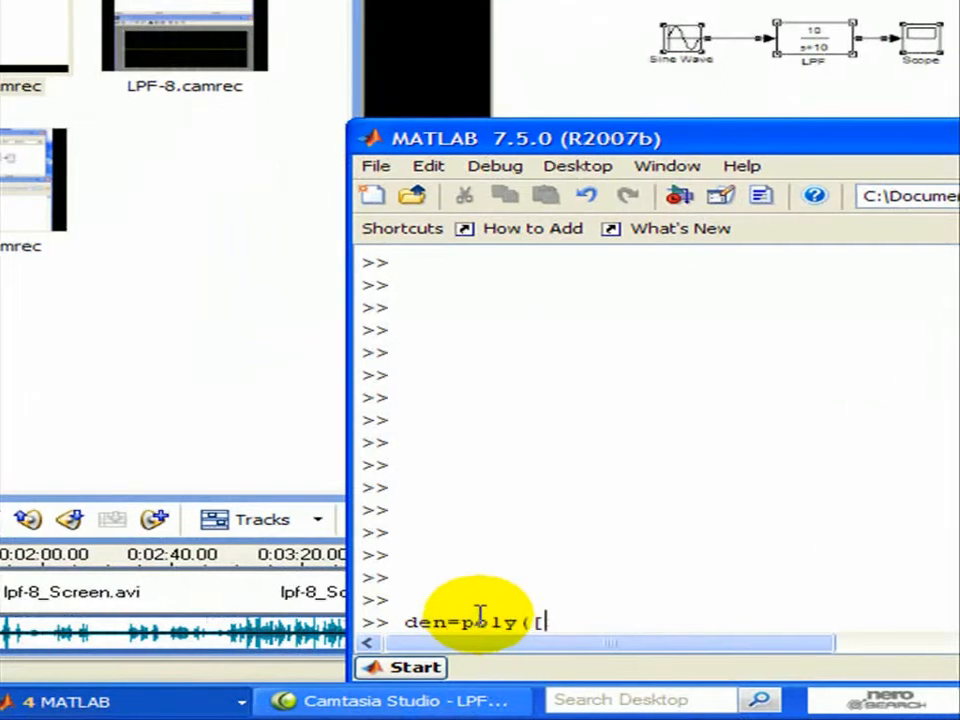
pyautogui.write('-10,-10])')
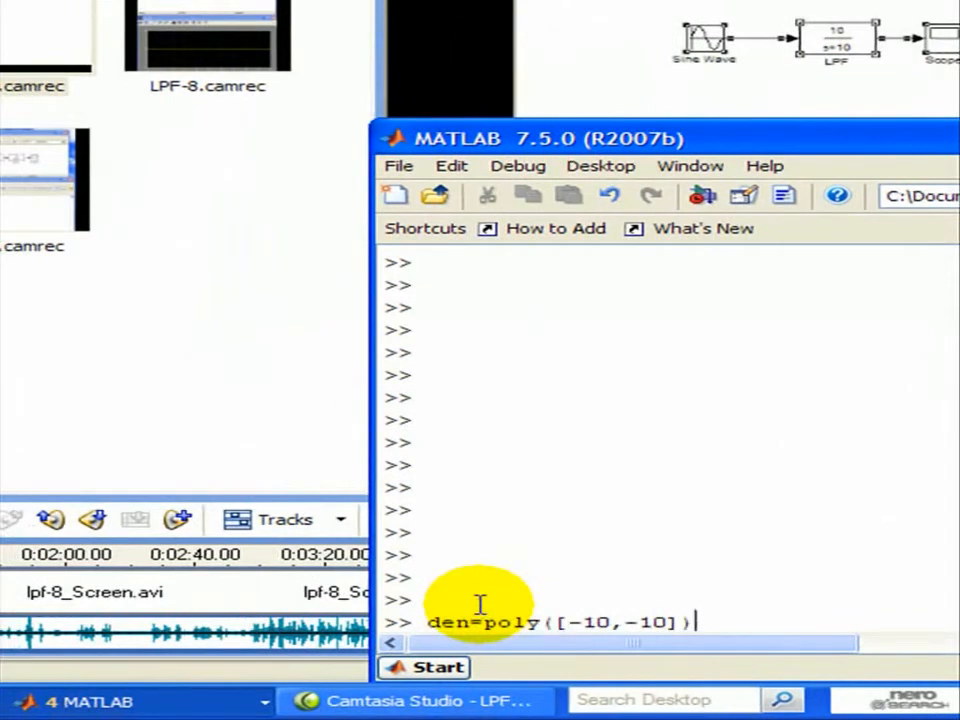
pyautogui.press('Return')
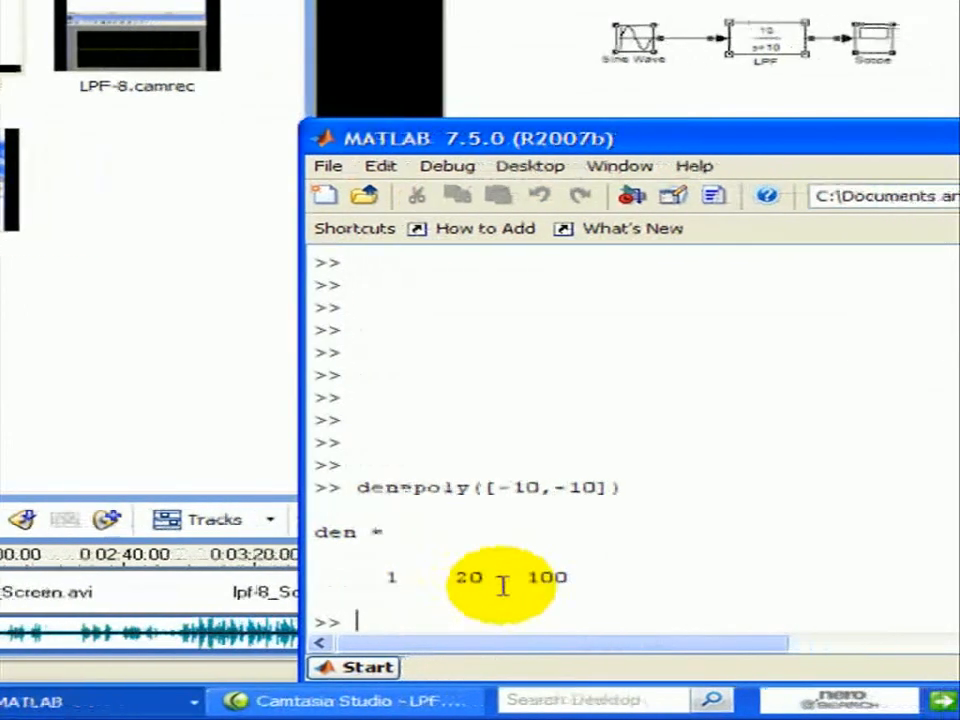
pyautogui.write('num=100')
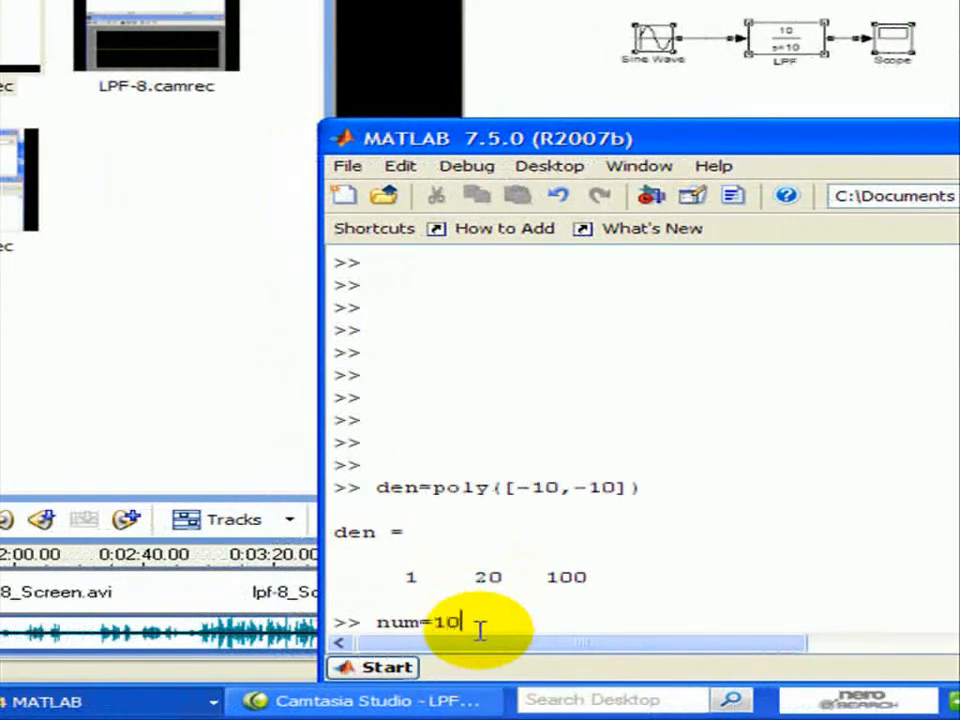
pyautogui.press('Return')
# Create the cascaded filter's transfer function with sys2=tf(num,den)
pyautogui.write('sys')
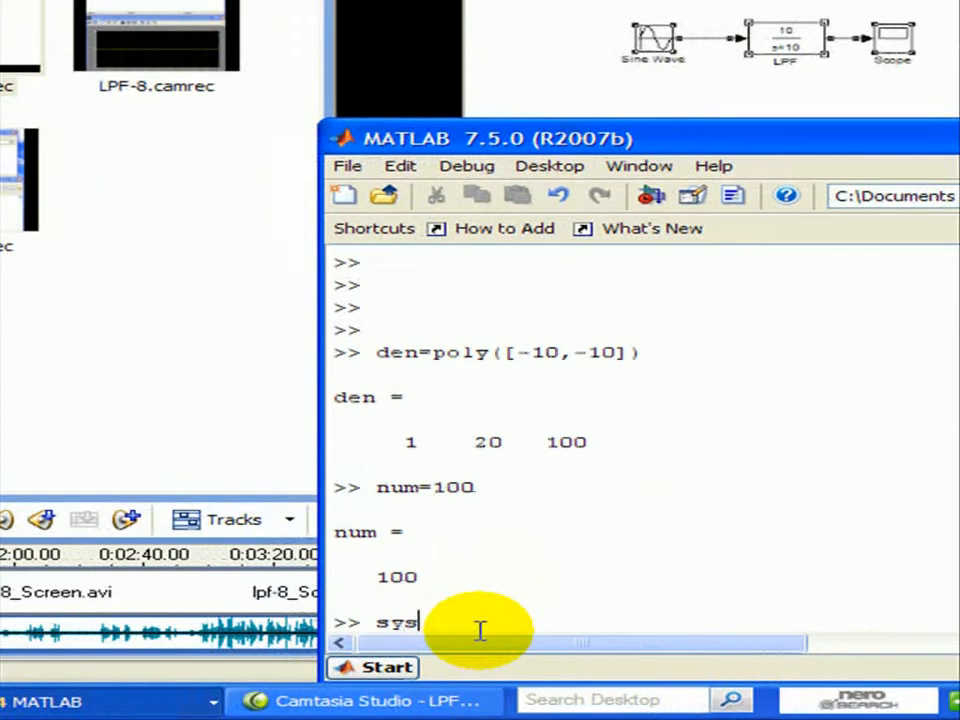
pyautogui.write('2')
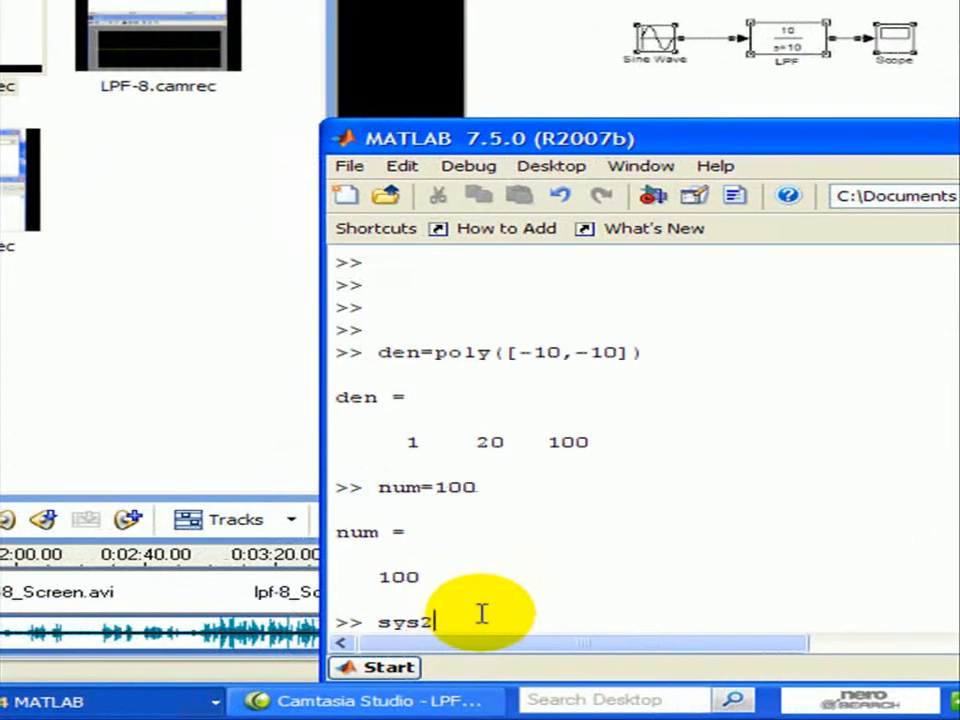
pyautogui.write('=tf')
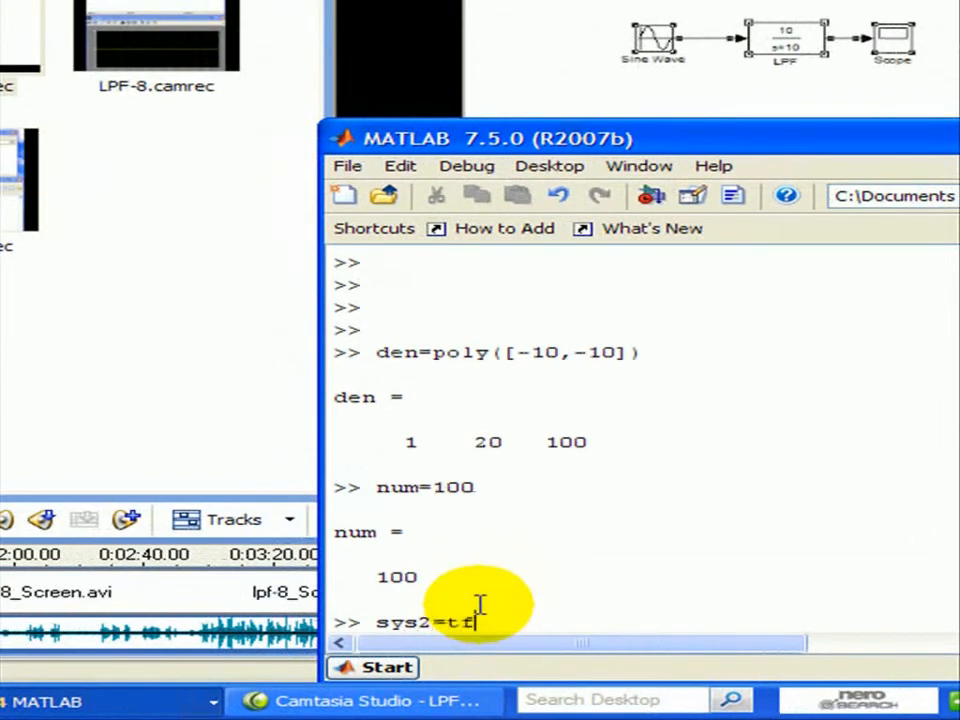
pyautogui.write('(num,den')
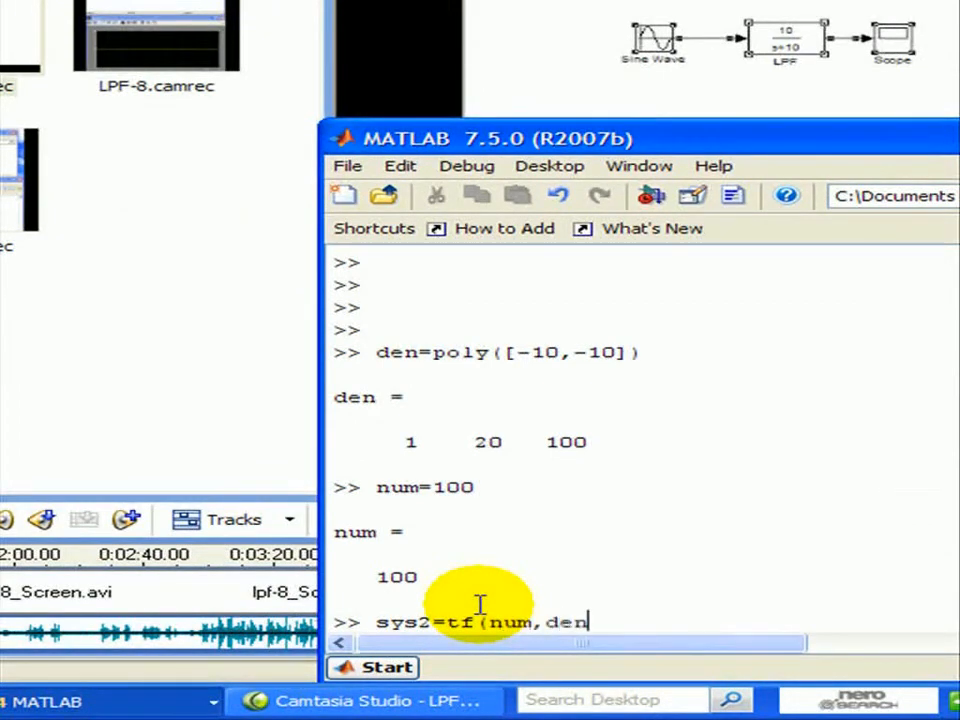
pyautogui.write(')')
pyautogui.press('Return')
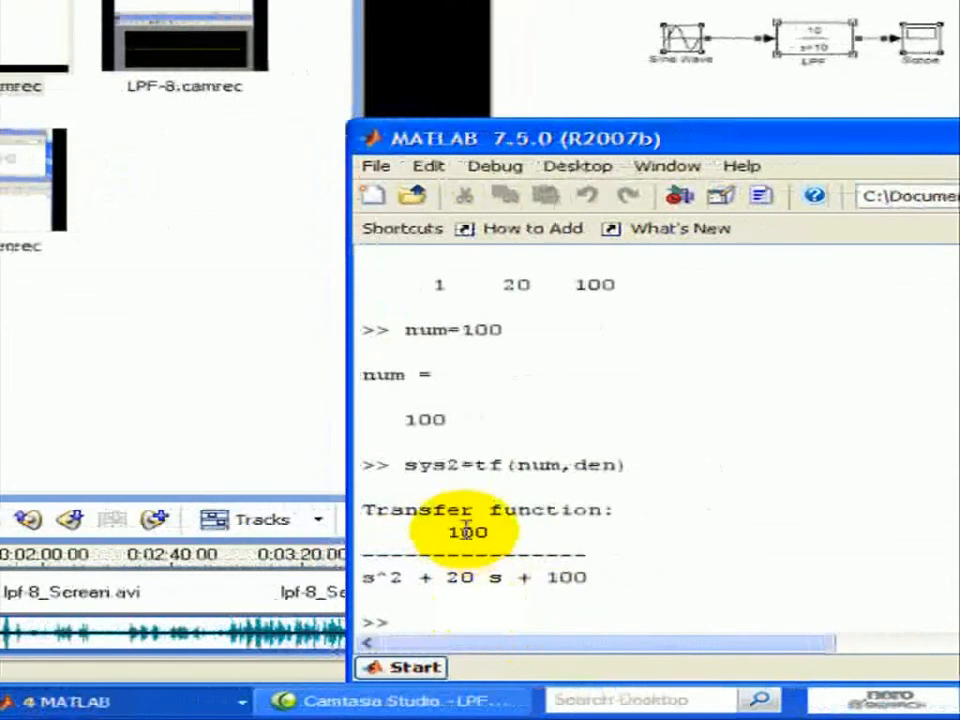
# Plot the cascaded filter's frequency response with bode(sys2) and bring the Figure 1 window to the front
pyautogui.write('d')
pyautogui.press('BackSpace')
pyautogui.write('bode(sys2)')
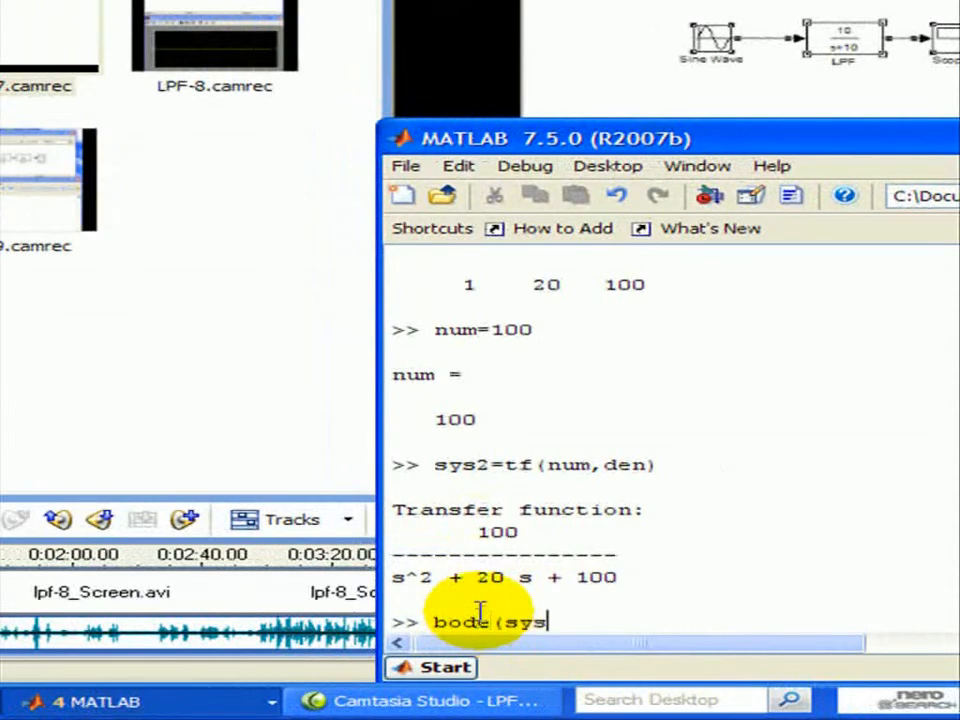
pyautogui.press('Return')
pyautogui.click(229, 700)
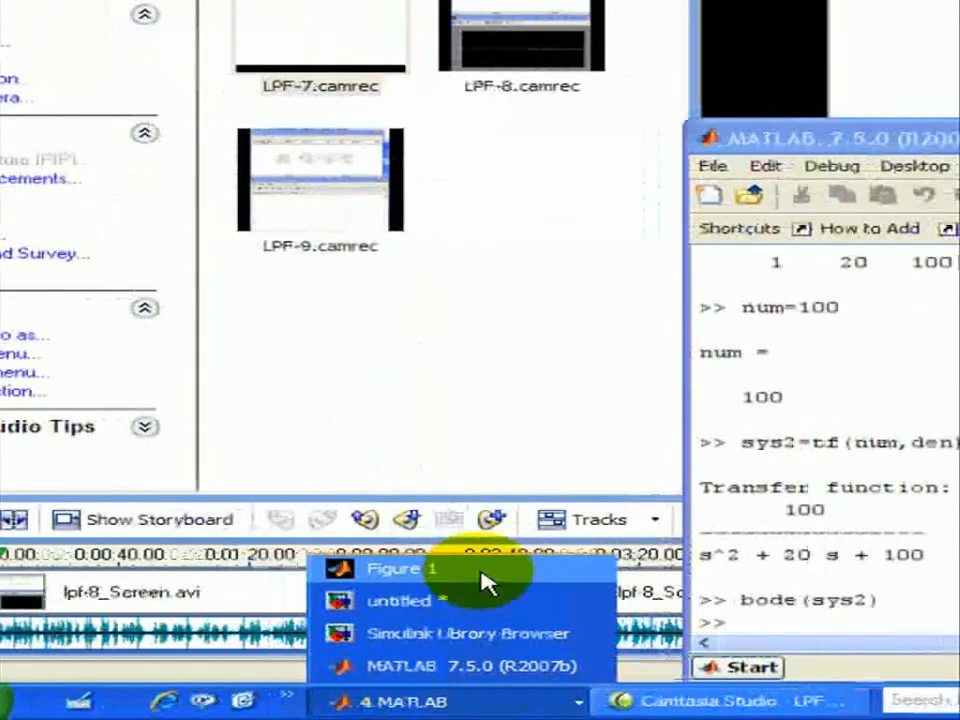
pyautogui.click(437, 568)
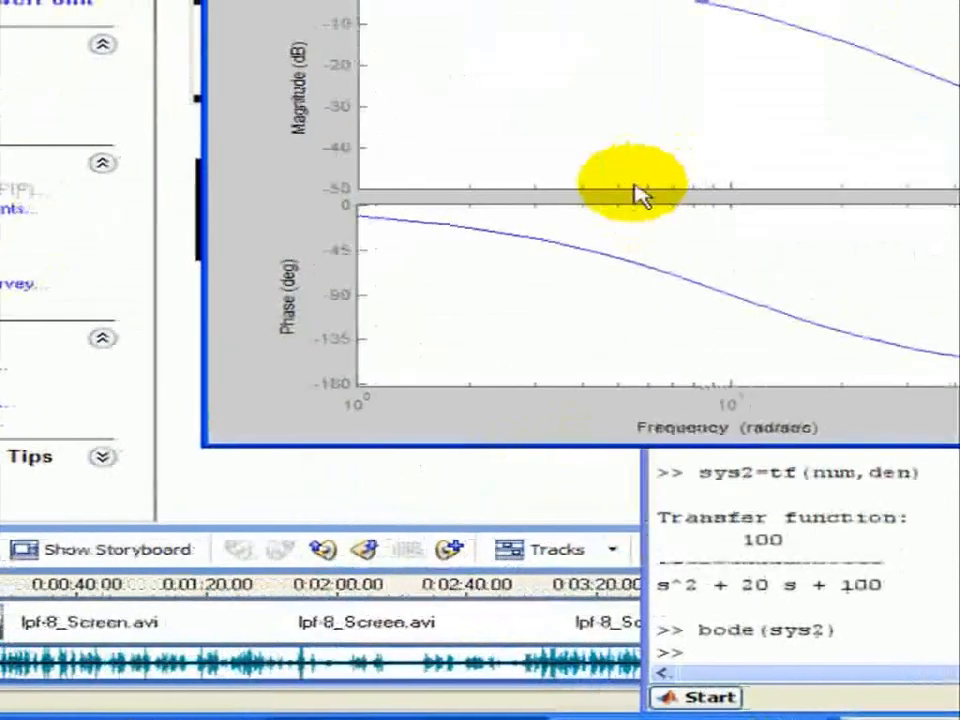